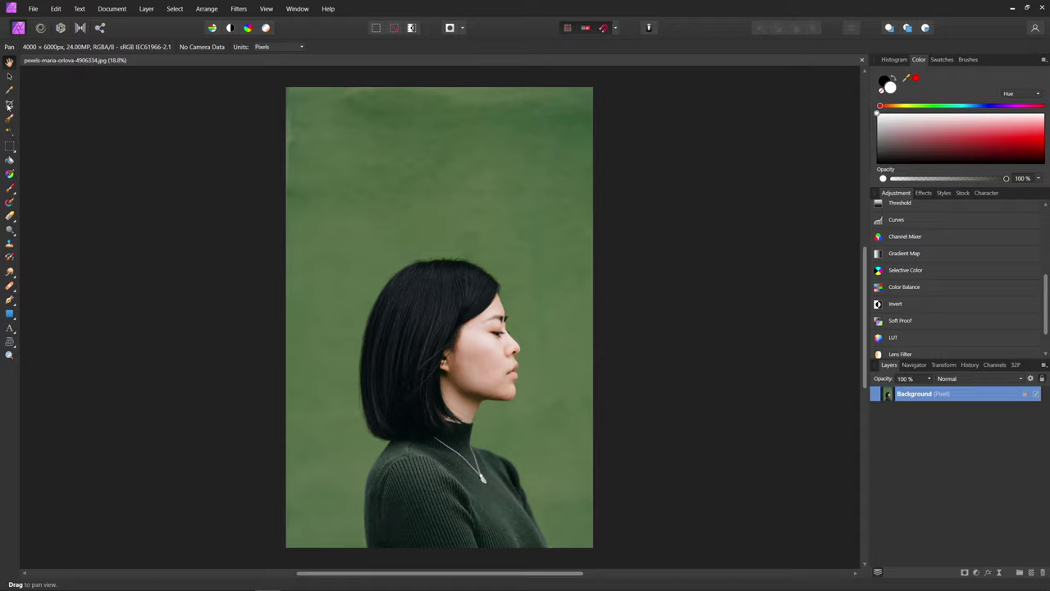
Step: Crop the portrait to a 1:1 square (4000×4000) at the bottom, framing her head and shoulders
click(9, 104)
drag(440, 319, 441, 399)
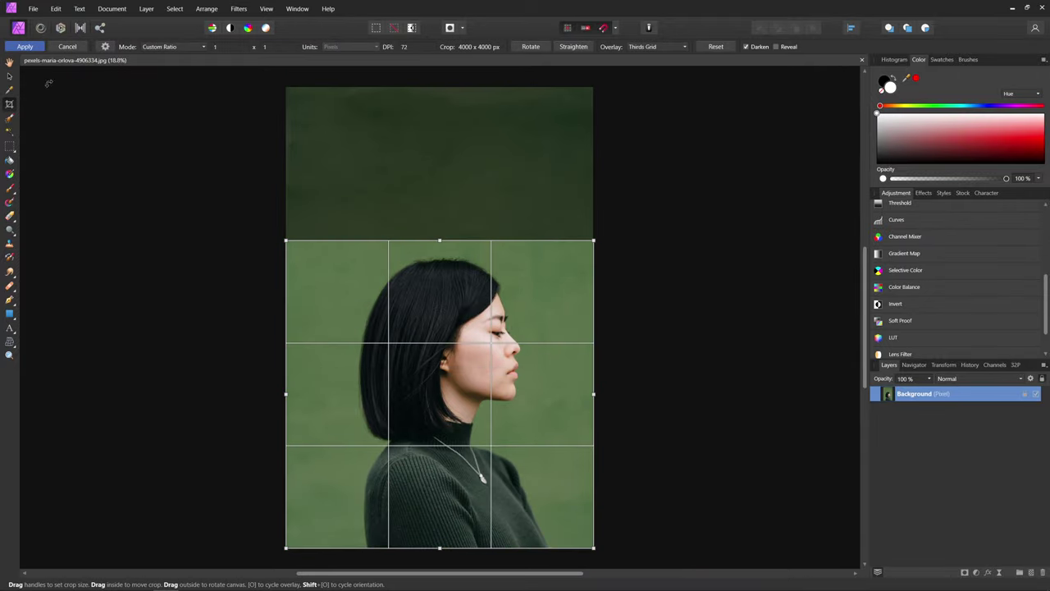
click(25, 47)
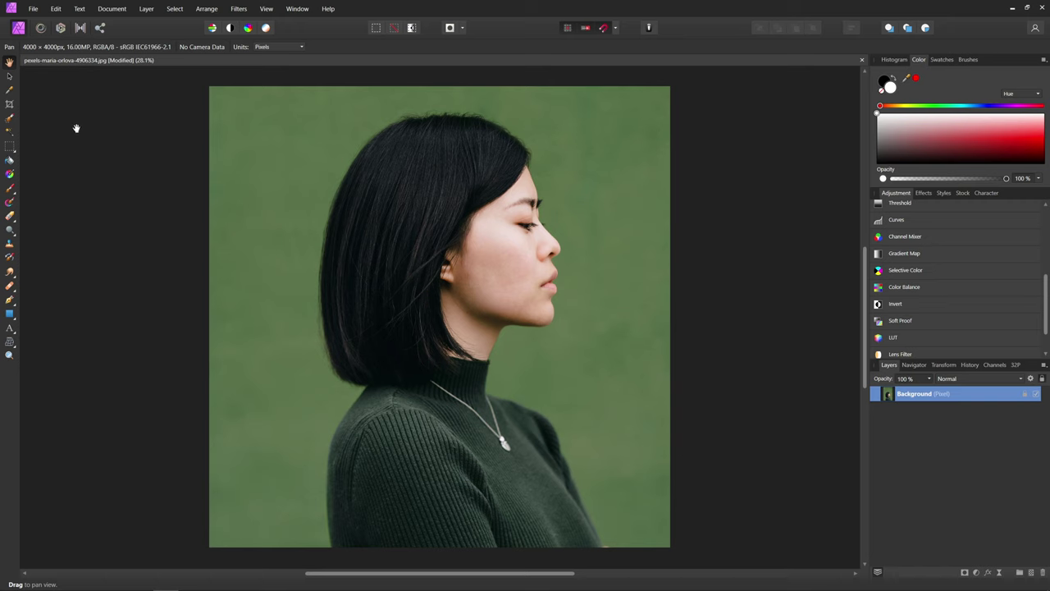
Step: Paint a selection over the woman's hair, face and sweater with the Selection Brush
click(9, 118)
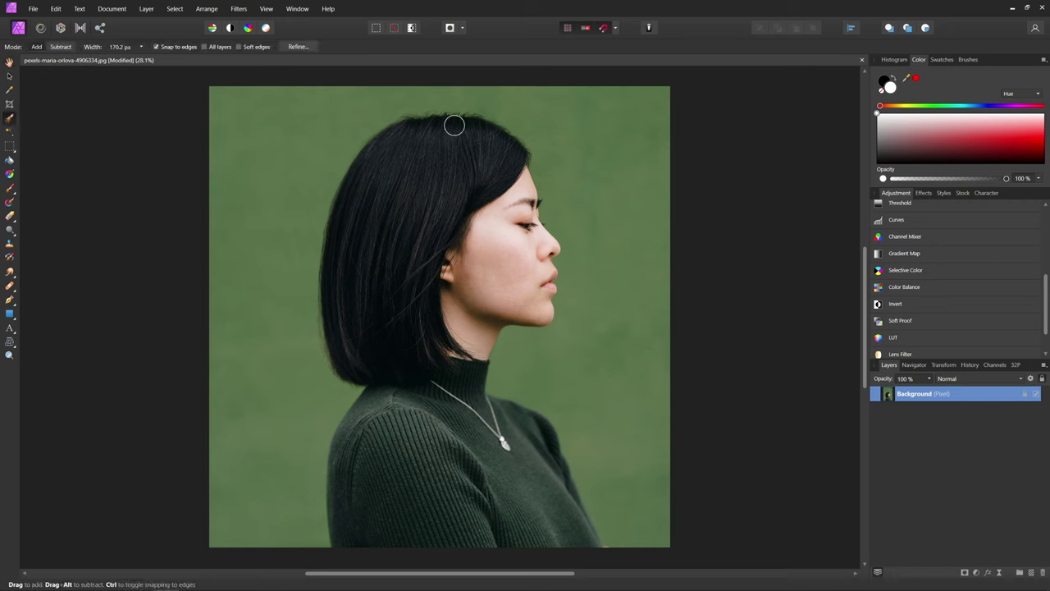
mouse_move(463, 150)
mouse_down()
mouse_move(419, 307)
mouse_move(411, 520)
mouse_move(572, 544)
mouse_move(408, 286)
mouse_move(517, 246)
mouse_move(509, 320)
mouse_move(480, 375)
mouse_up()
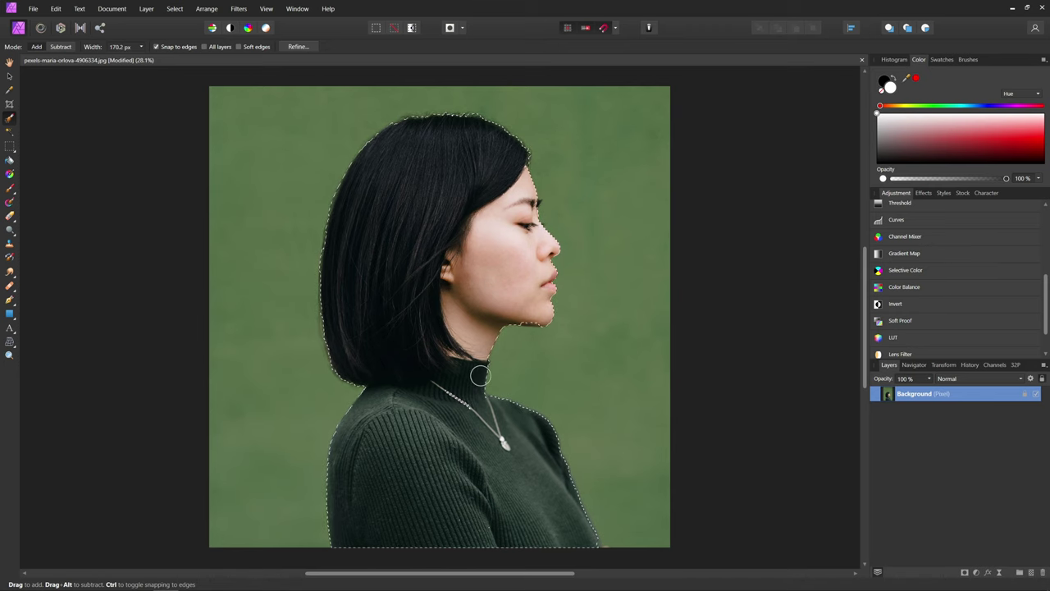
Step: In Refine Selection, paint Matte over the wispy hair edges atop her head and shoulders
click(297, 46)
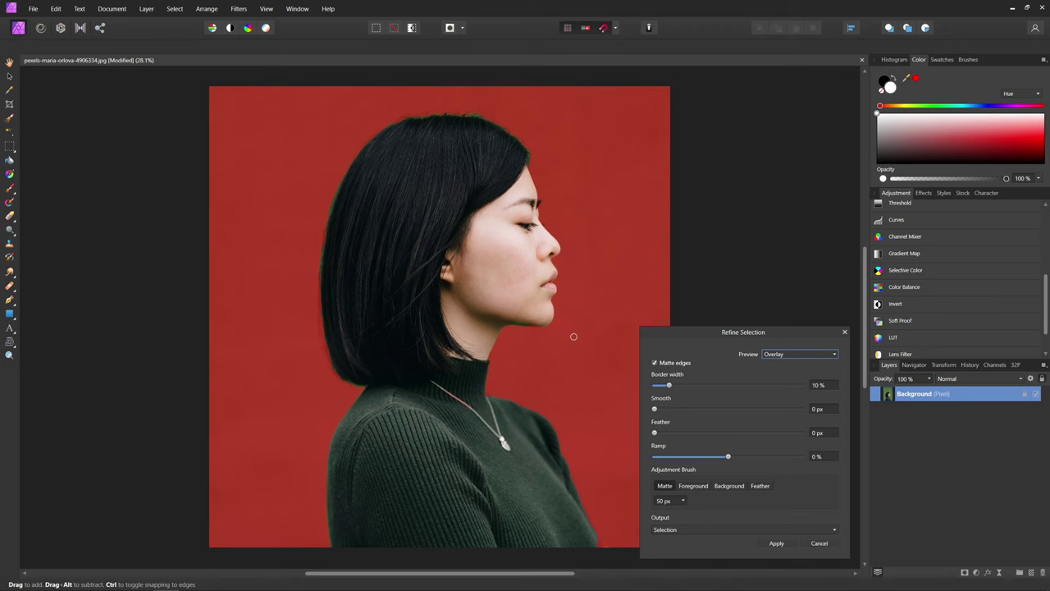
click(696, 486)
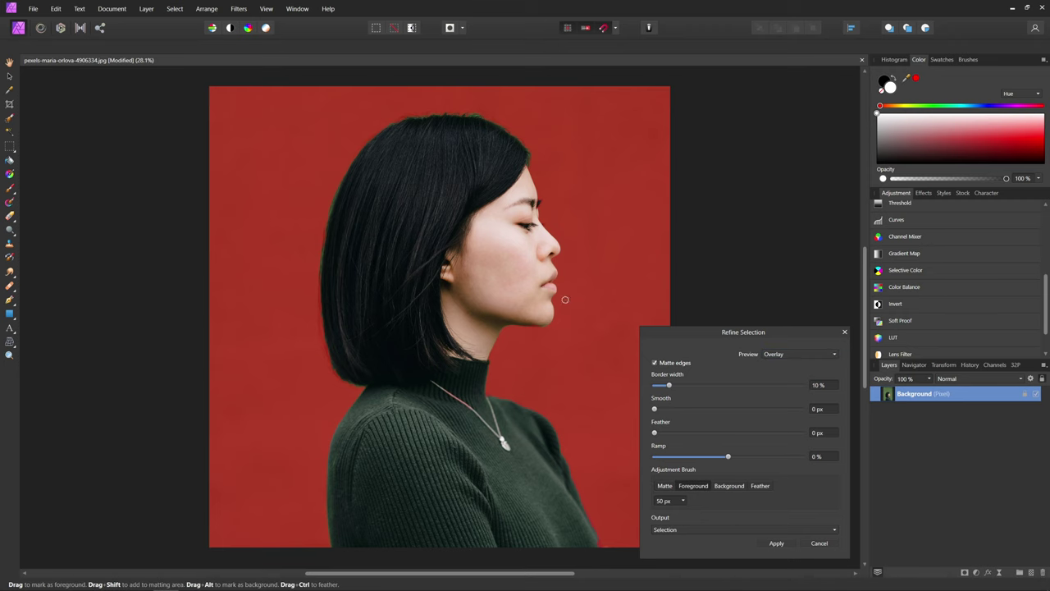
scroll(564, 300, up, 2)
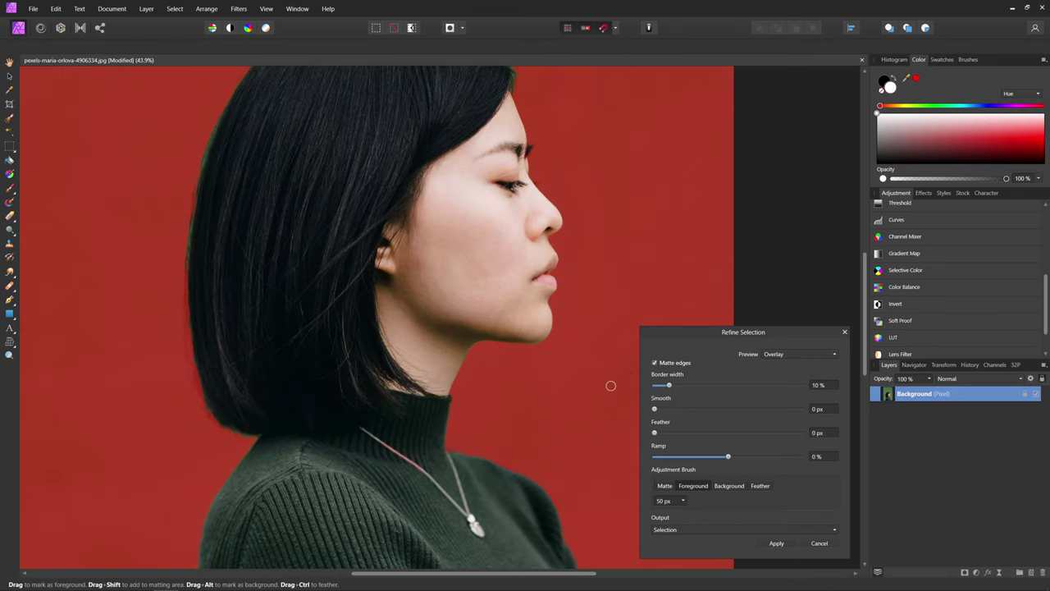
click(664, 486)
scroll(524, 285, up, 3)
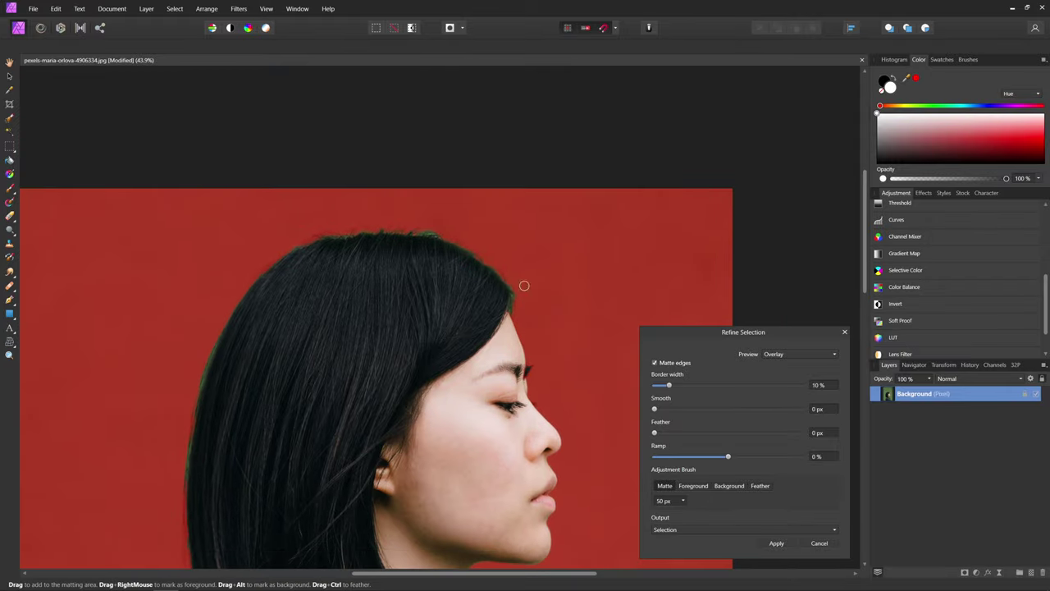
scroll(510, 300, up, 3)
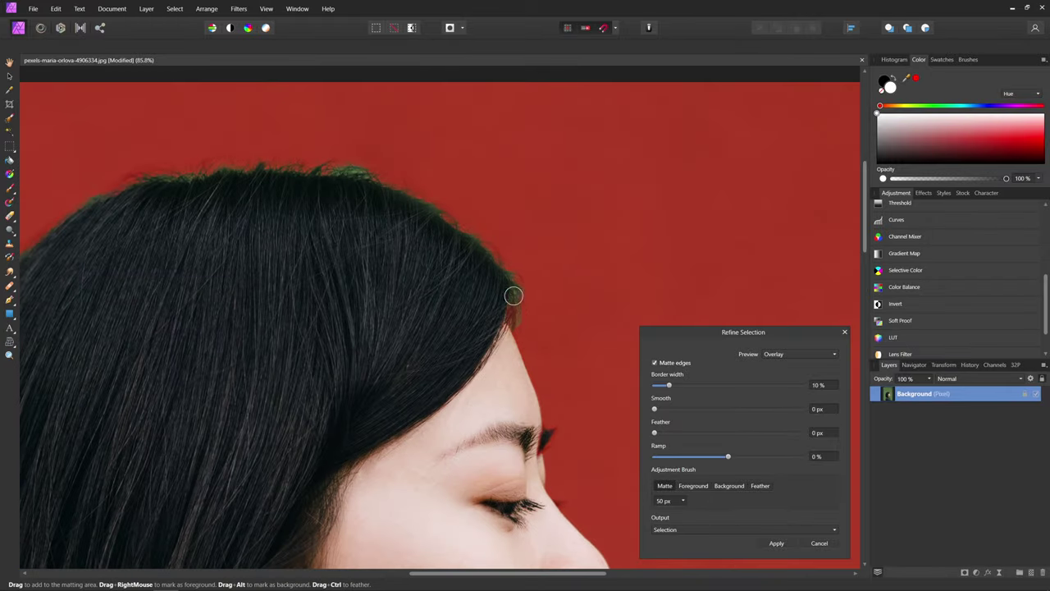
scroll(525, 295, up, 2)
scroll(525, 296, left, 2)
drag(277, 312, 544, 307)
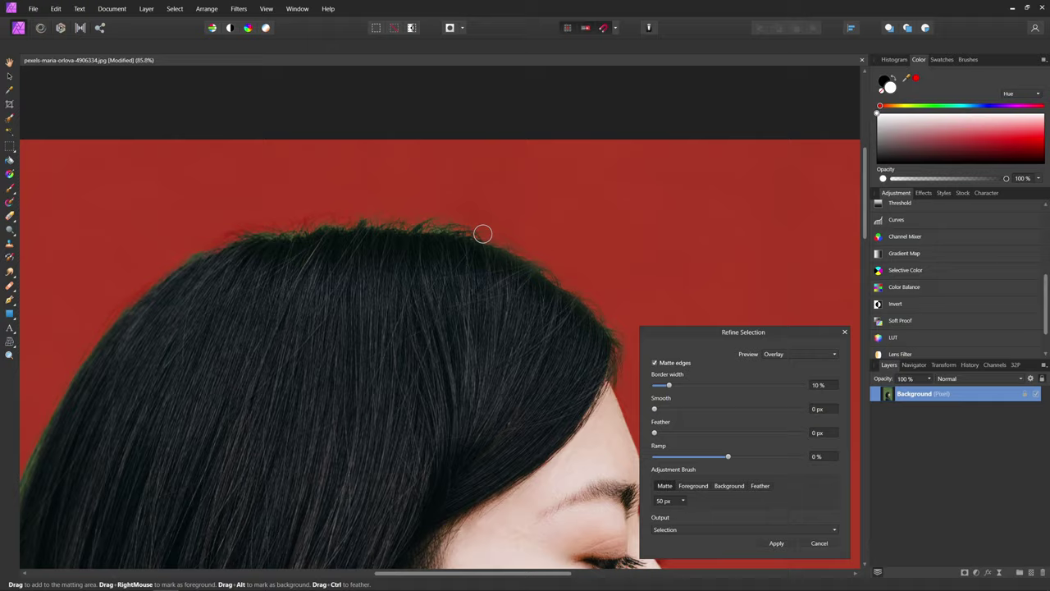
scroll(482, 234, down, 5)
drag(383, 427, 380, 161)
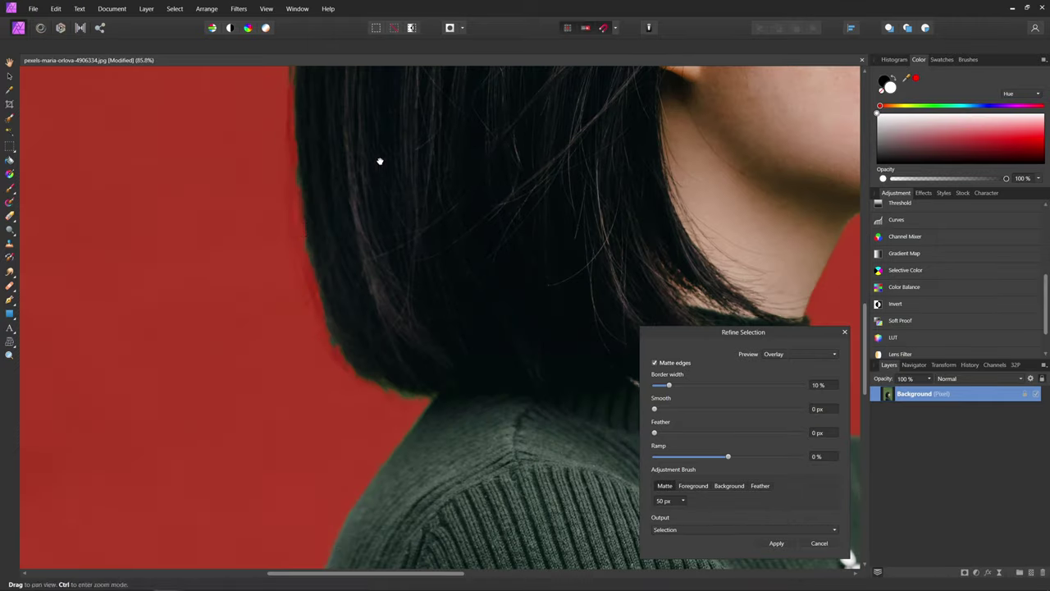
scroll(451, 394, down, 3)
scroll(468, 410, right, 5)
scroll(481, 460, up, 3)
scroll(481, 461, left, 2)
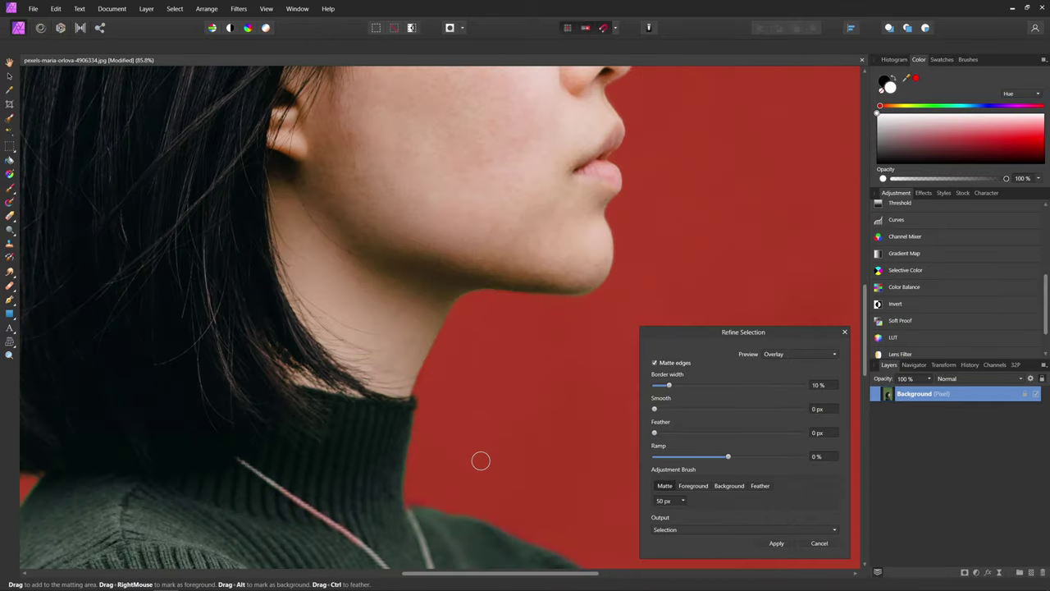
key(ctrl+0)
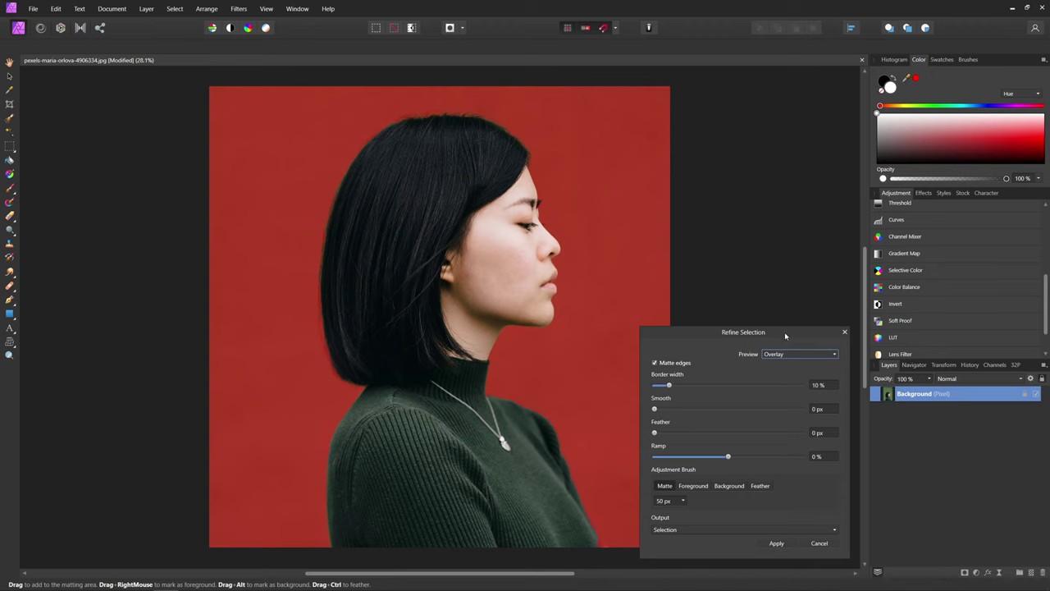
Step: Set the refinement preview to Transparent and Output to New layer with mask
click(780, 355)
click(786, 400)
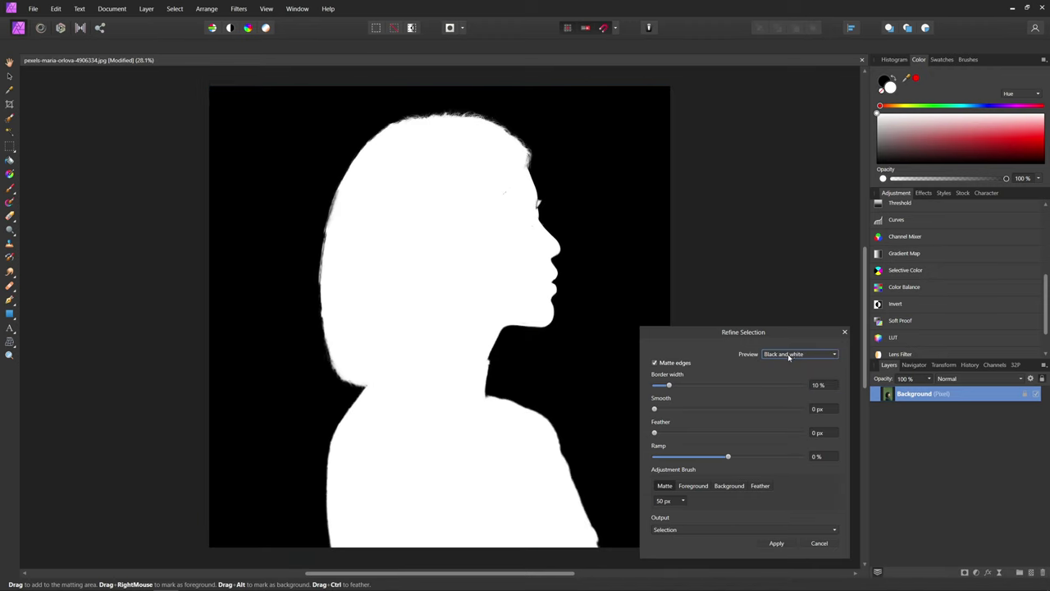
click(796, 353)
click(788, 412)
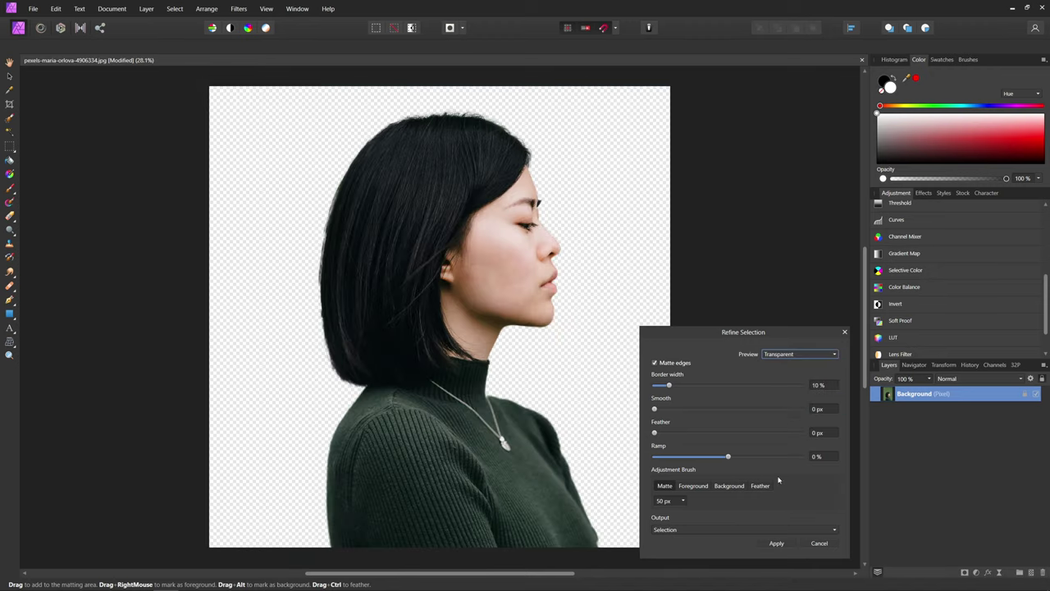
click(680, 530)
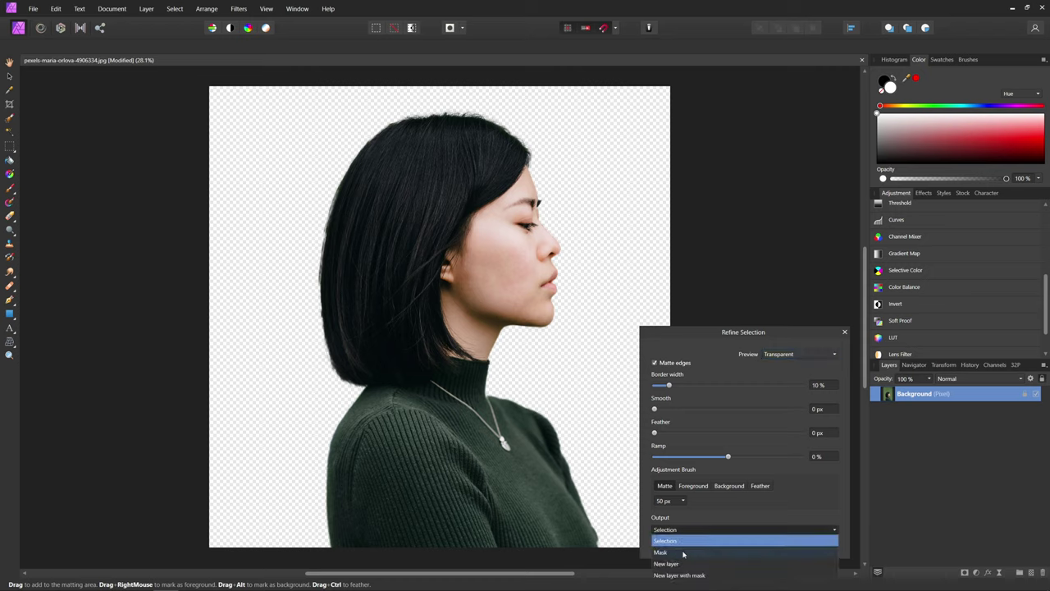
click(689, 575)
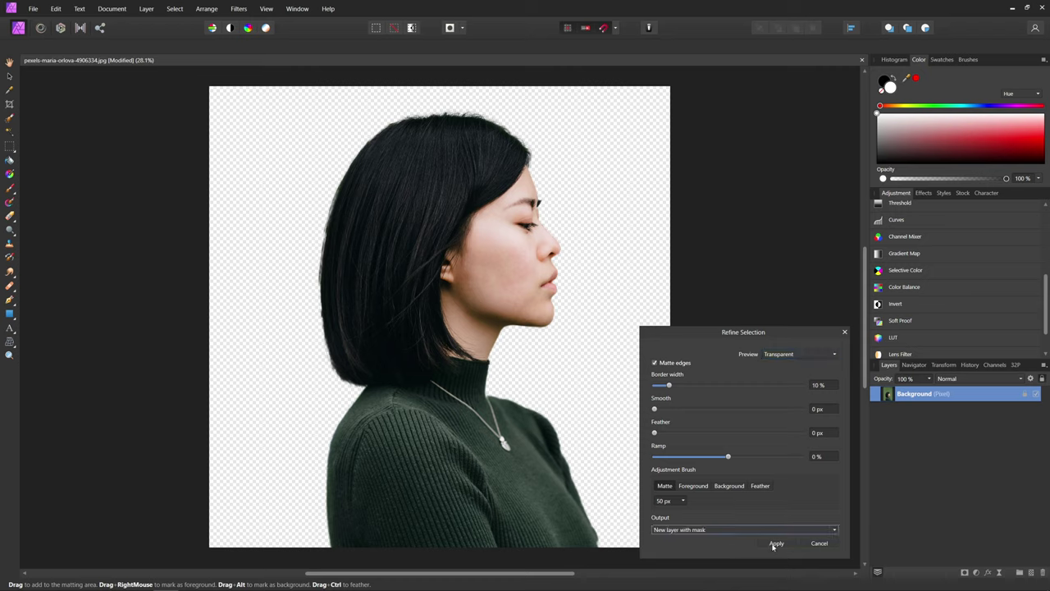
Step: Apply the refinement and flood-fill a new pixel layer below Background with white
click(775, 544)
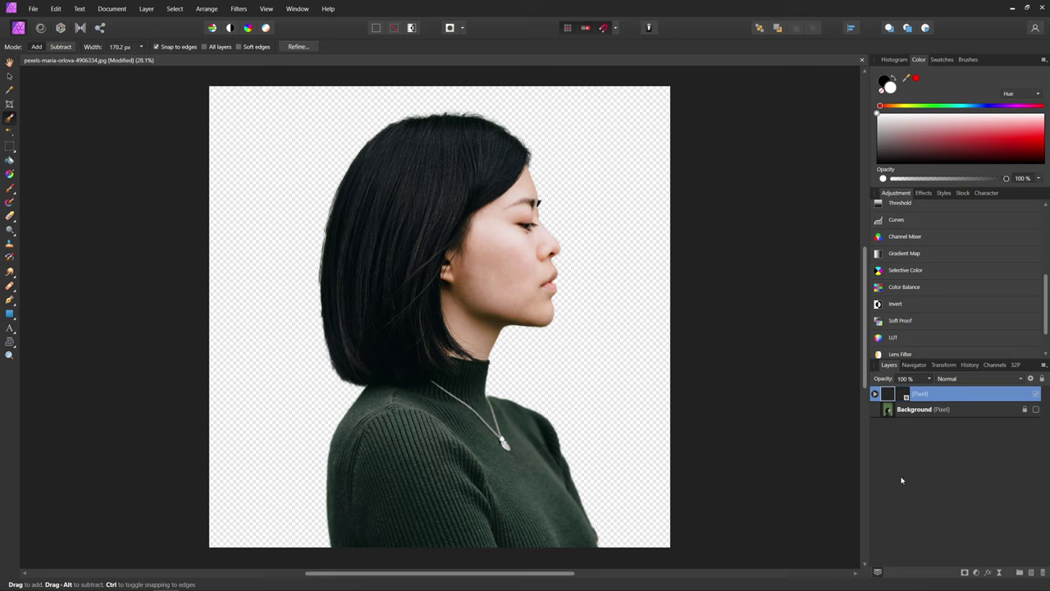
click(1031, 572)
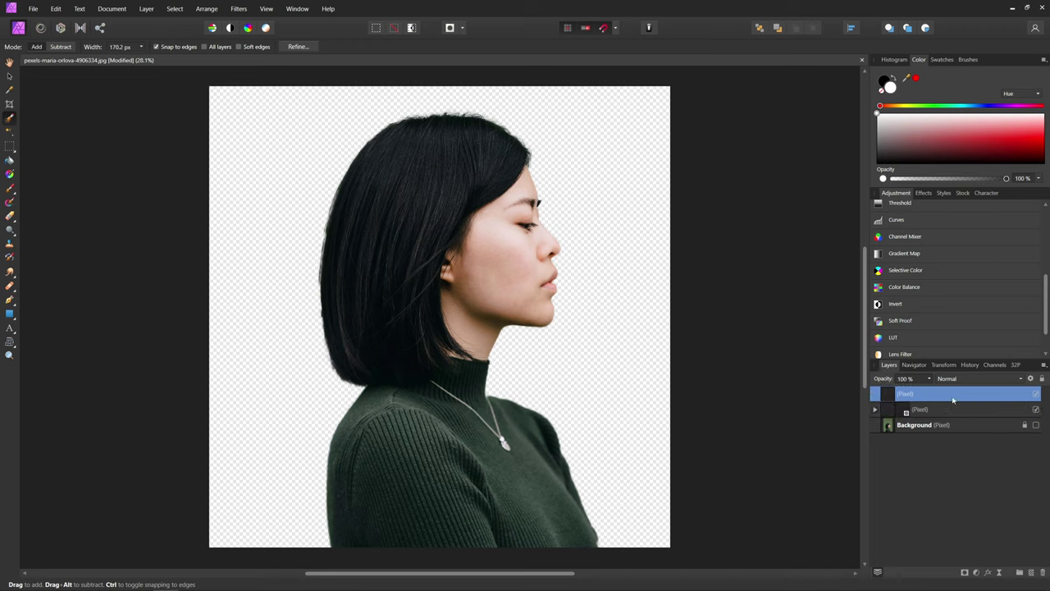
drag(908, 396, 911, 436)
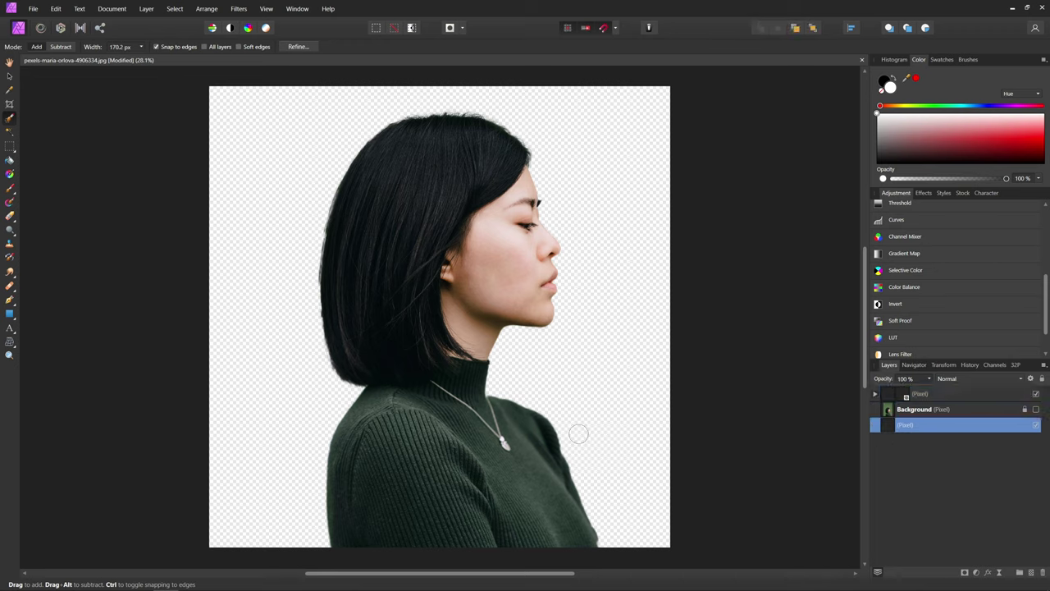
key(g)
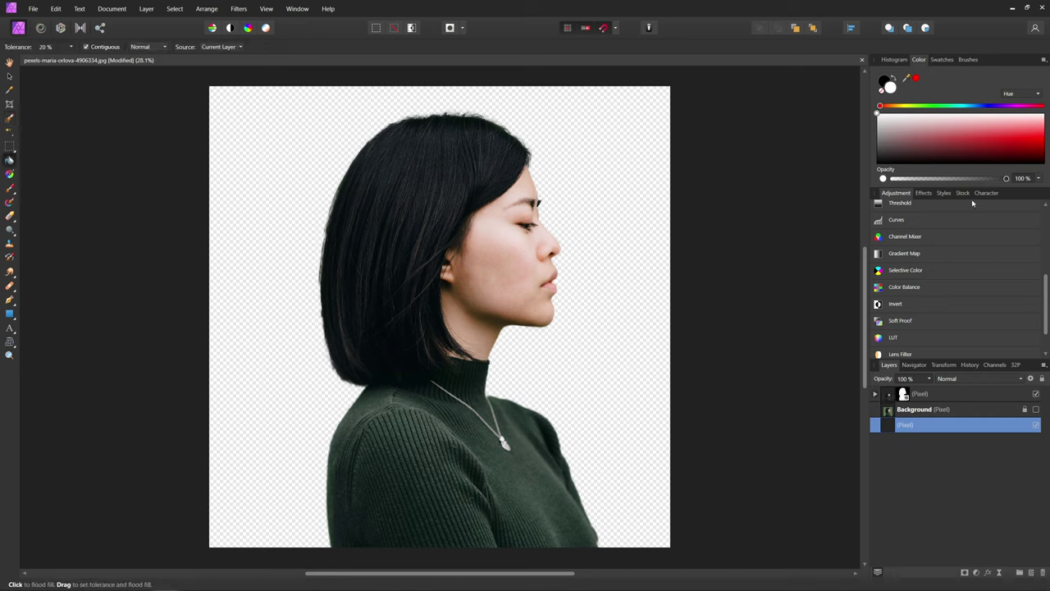
click(617, 329)
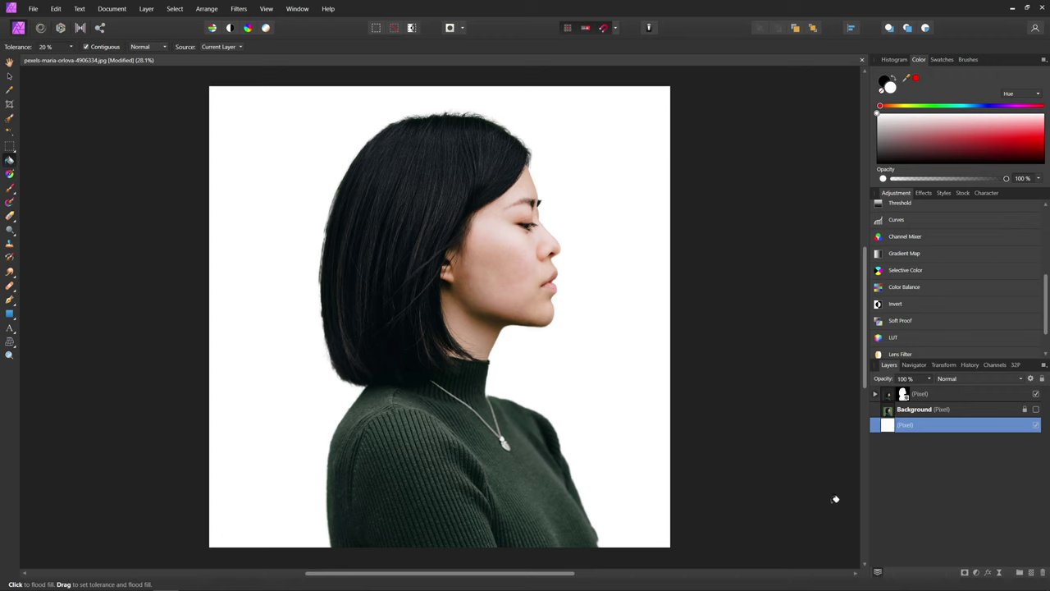
Step: Nest a Black & White adjustment preset into the masked cut-out layer
click(892, 395)
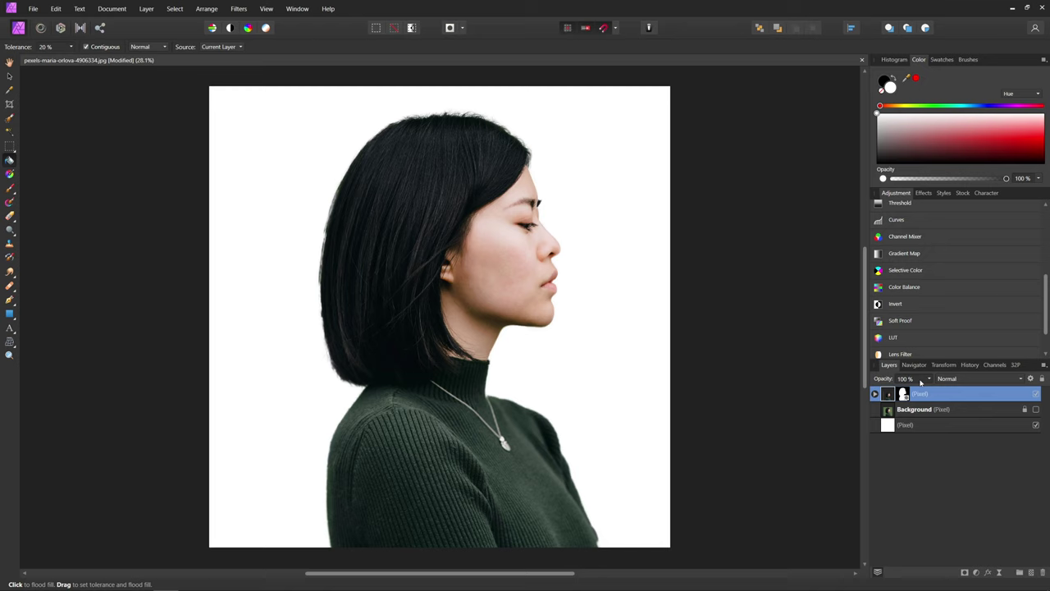
scroll(933, 291, up, 5)
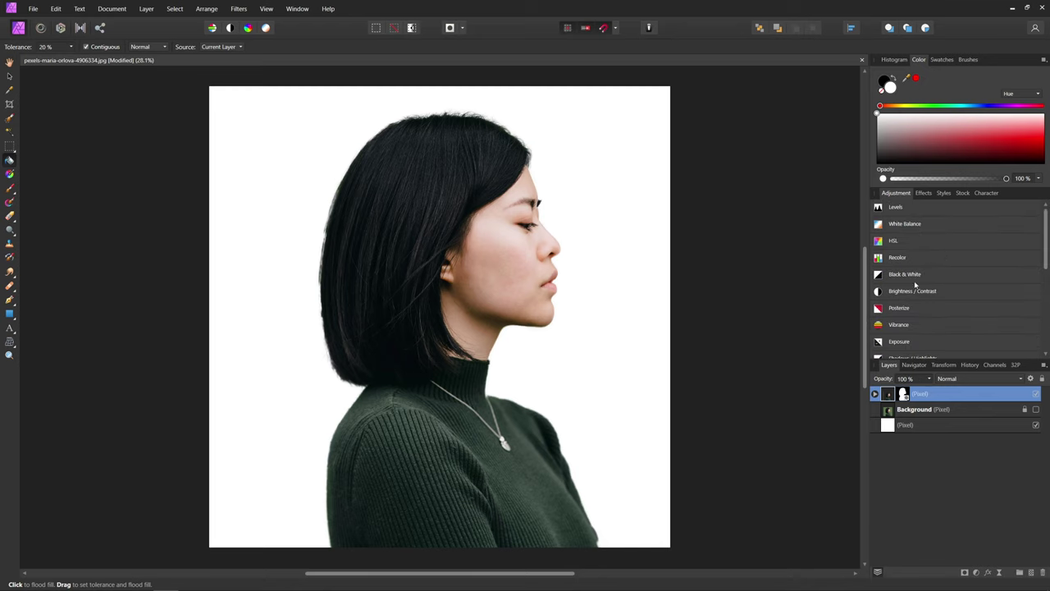
mouse_move(915, 284)
drag(874, 326, 934, 420)
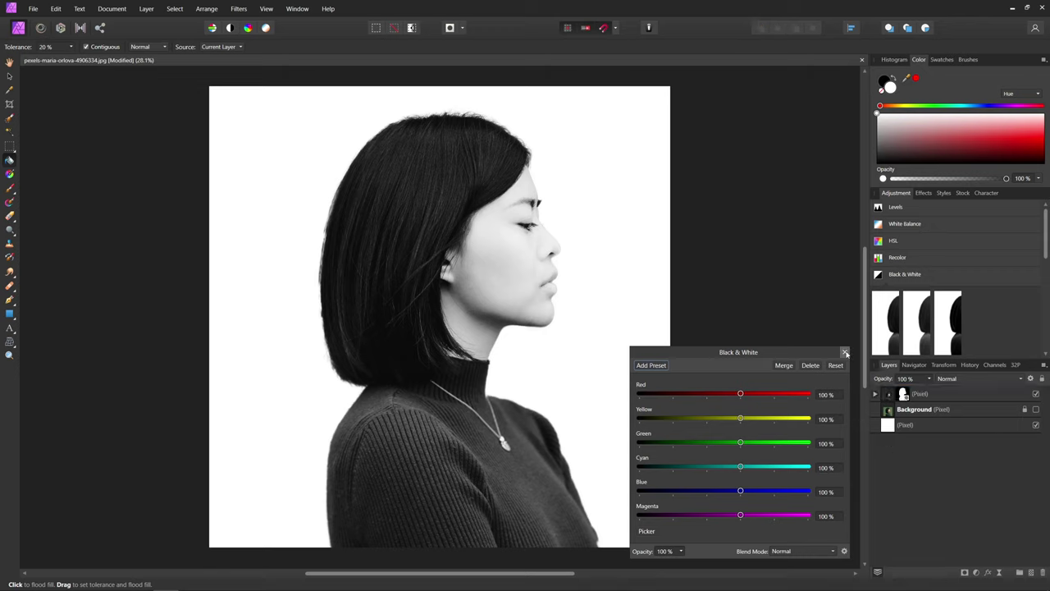
click(845, 352)
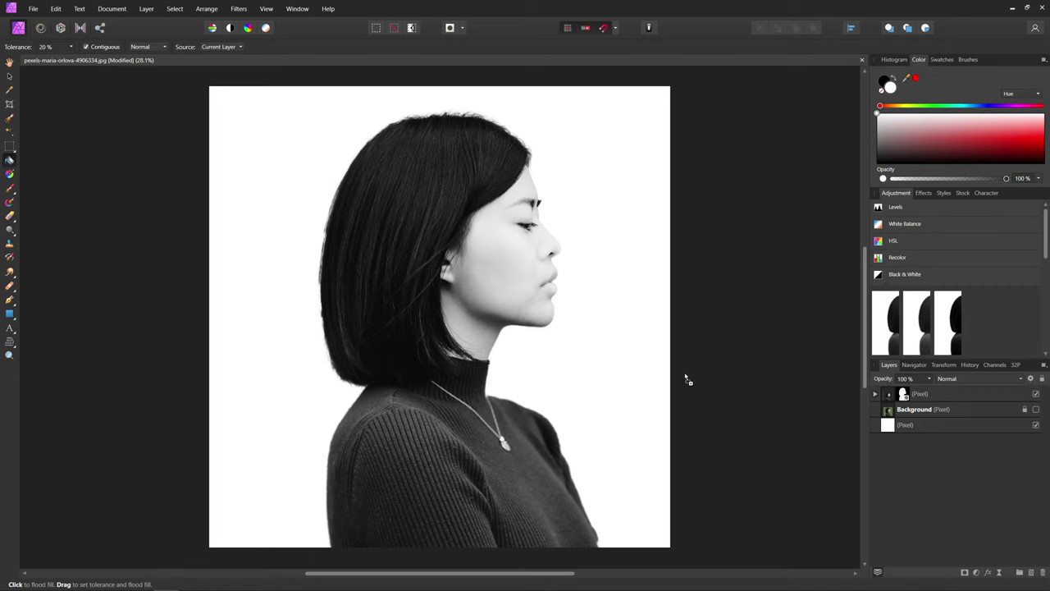
Step: Place pexels-lumn-167699.jpg, scale and position it over her profile, keeping 100% opacity
drag(687, 379, 361, 267)
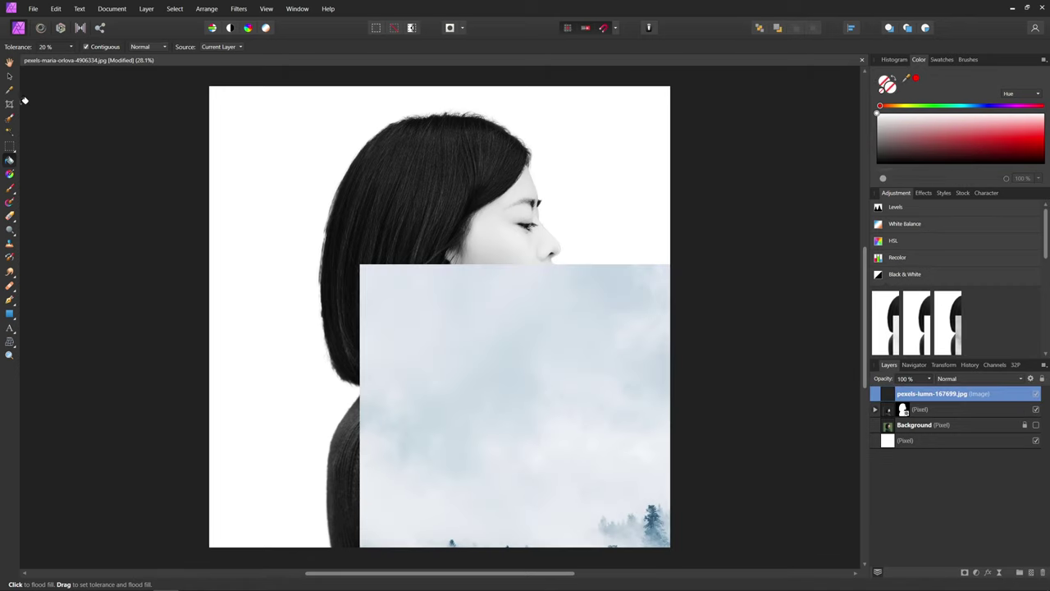
click(9, 75)
drag(360, 264, 369, 422)
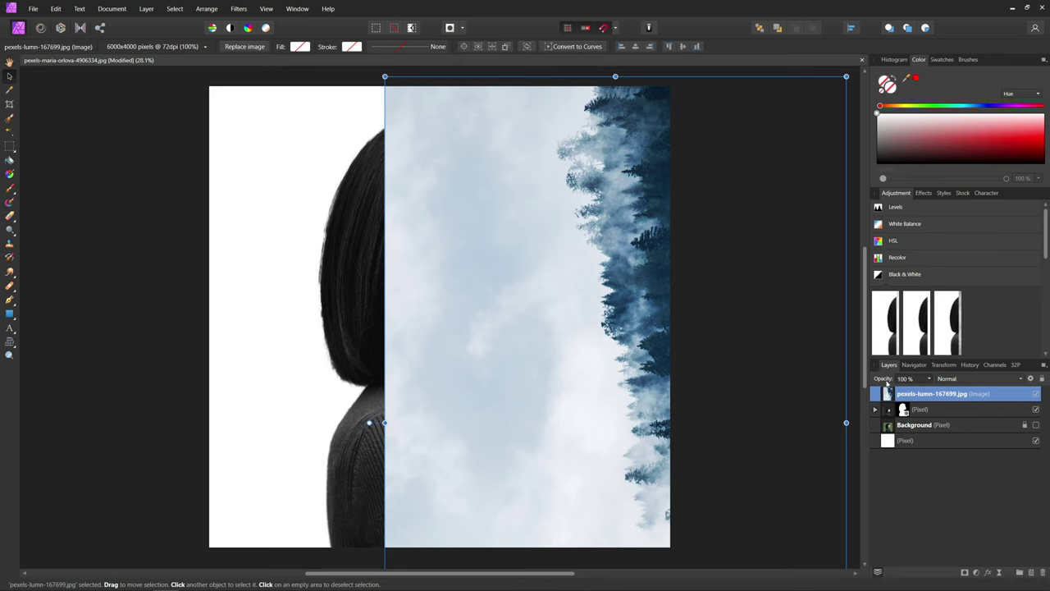
drag(885, 382, 864, 382)
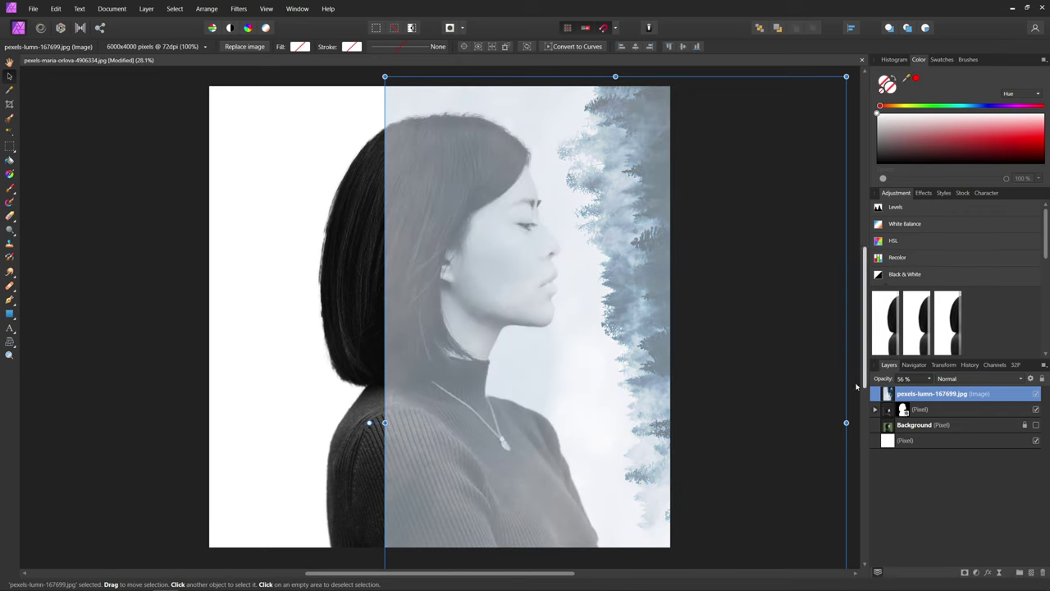
drag(629, 272, 426, 289)
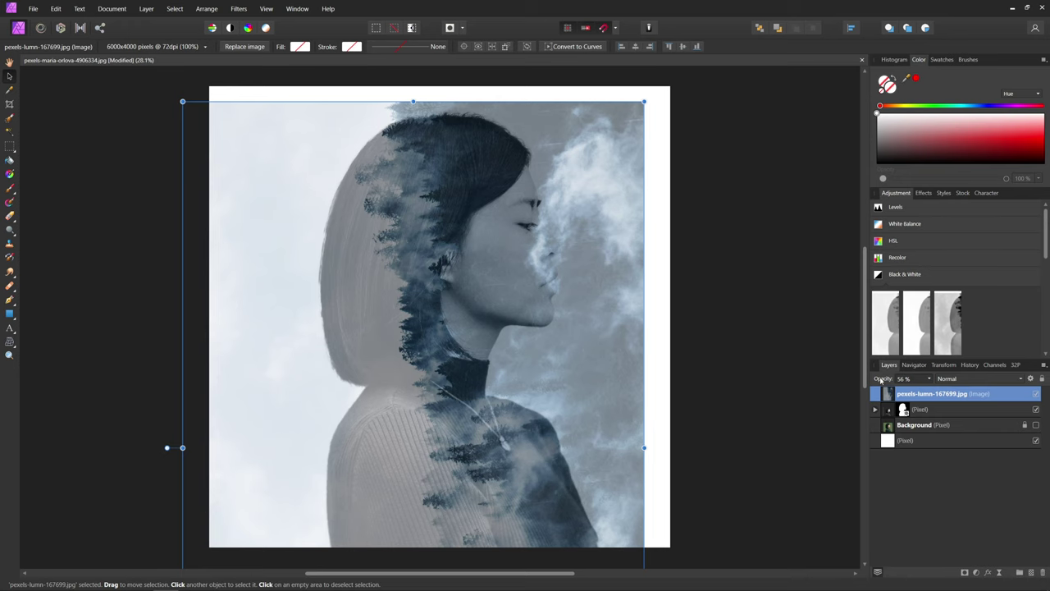
drag(880, 380, 919, 380)
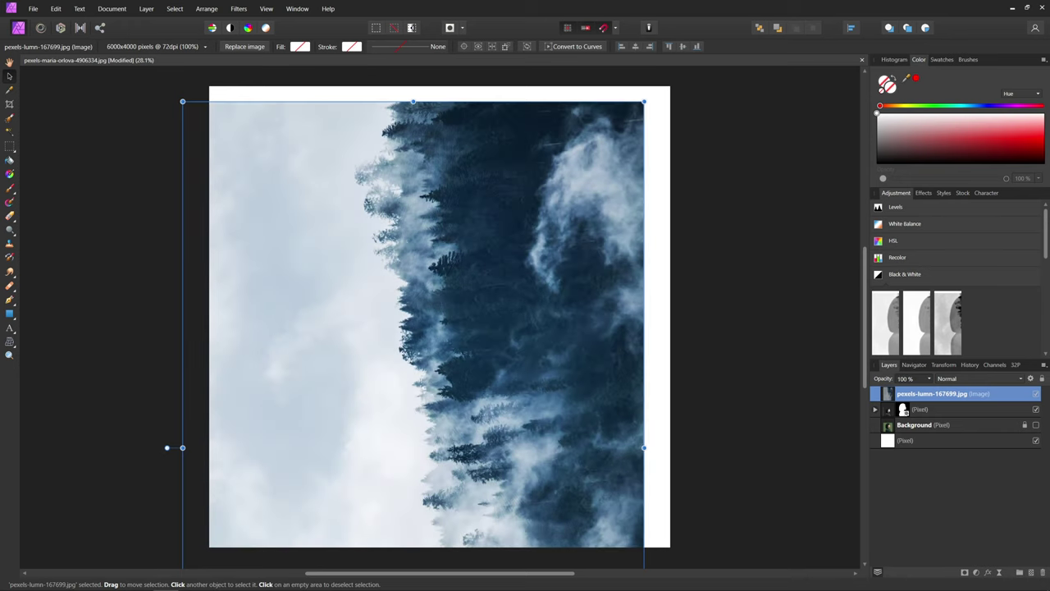
Step: Nest a Black & White adjustment in the forest layer and set its blend mode to Screen
click(884, 314)
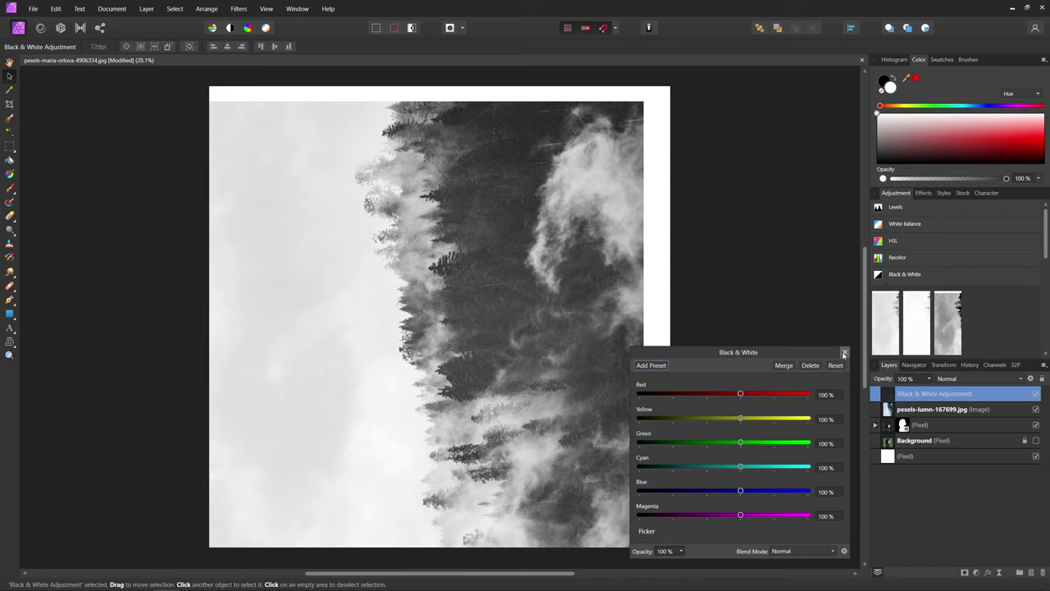
mouse_move(928, 395)
mouse_down()
mouse_move(921, 418)
mouse_move(917, 410)
mouse_up()
click(901, 402)
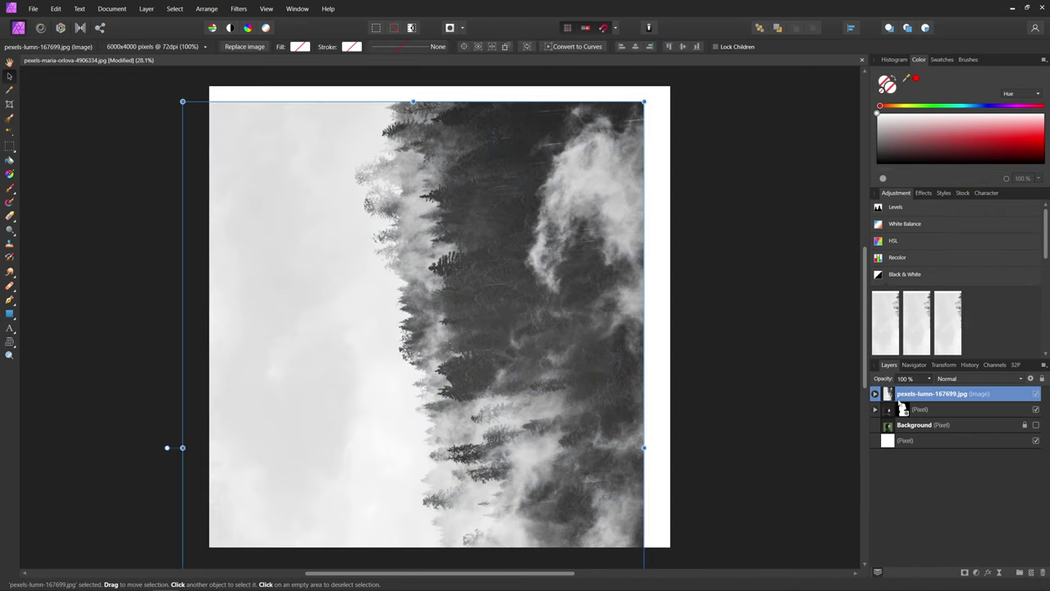
click(977, 379)
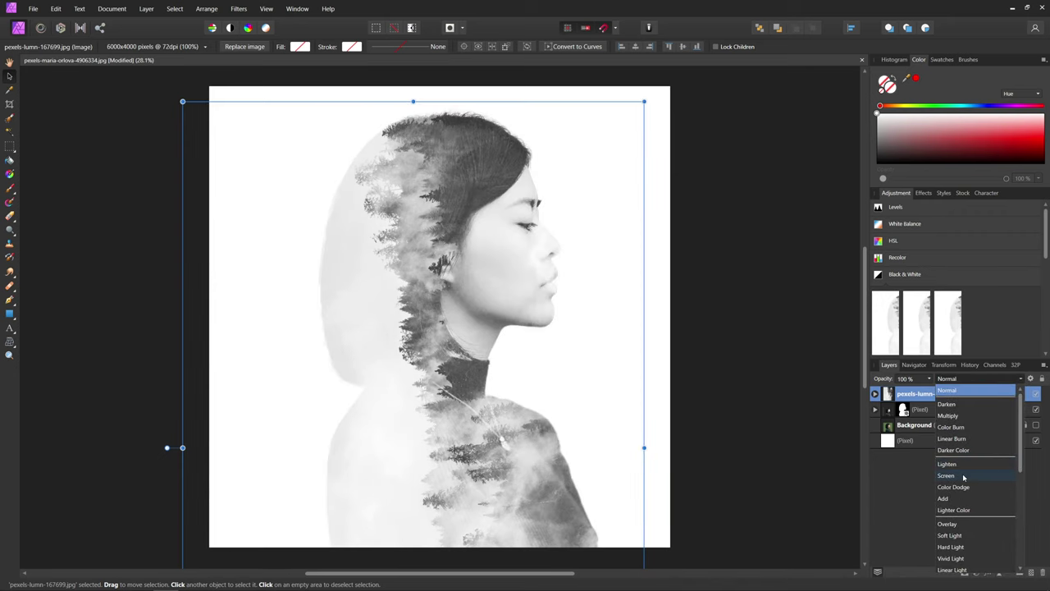
click(964, 476)
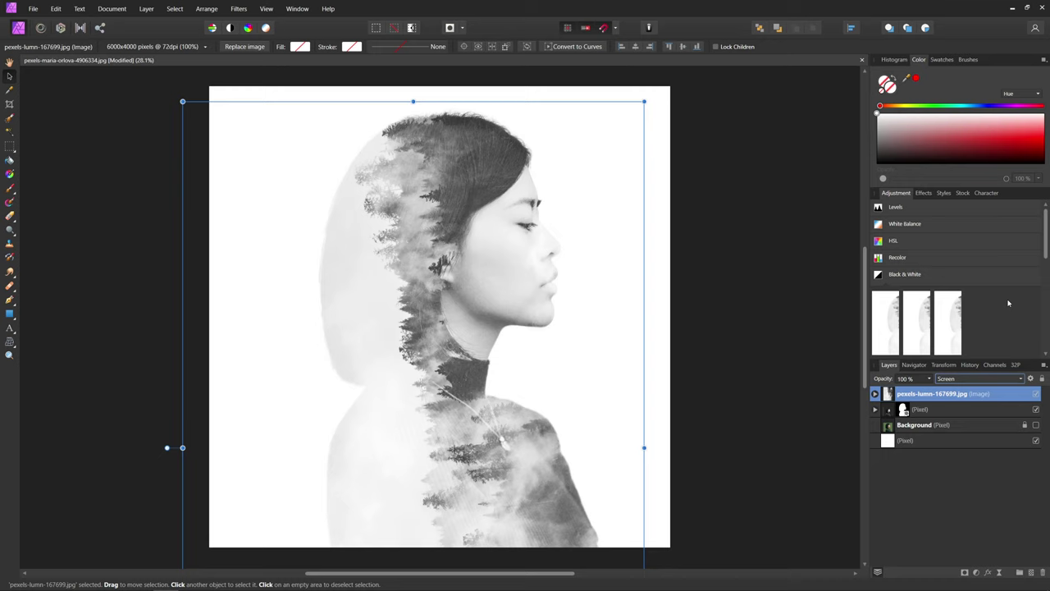
Step: Nest a Curves adjustment in the forest layer, lifting highlights so 0.88 maps to 1
scroll(1006, 301, down, 3)
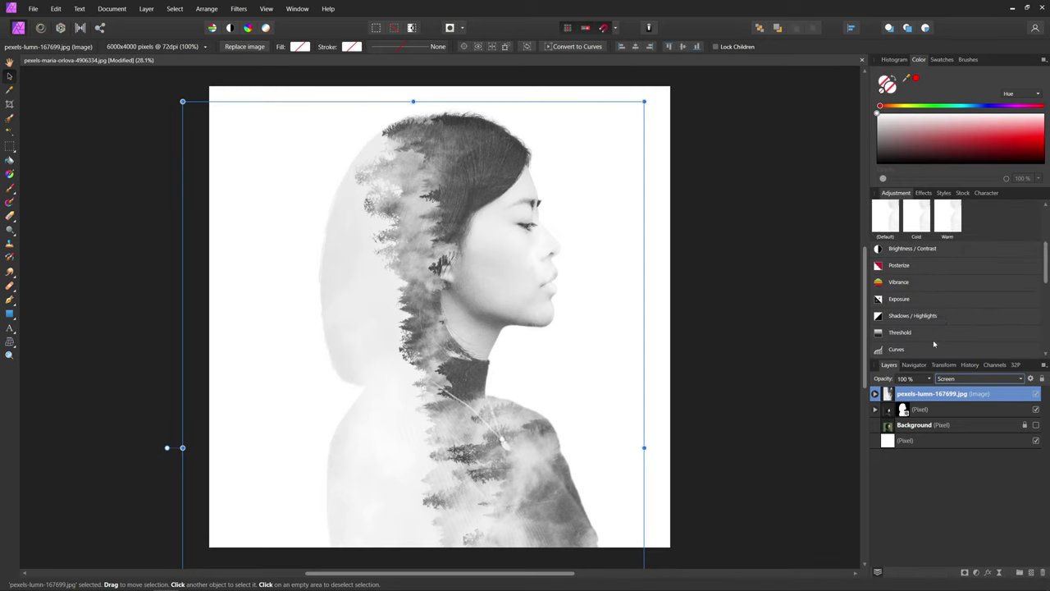
click(933, 344)
click(886, 324)
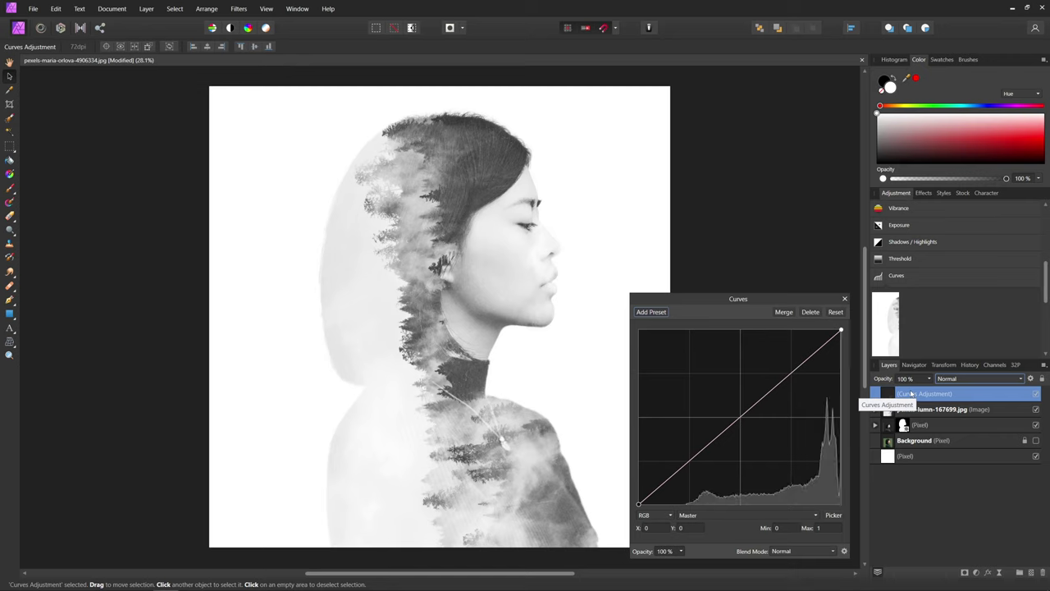
drag(911, 393, 943, 421)
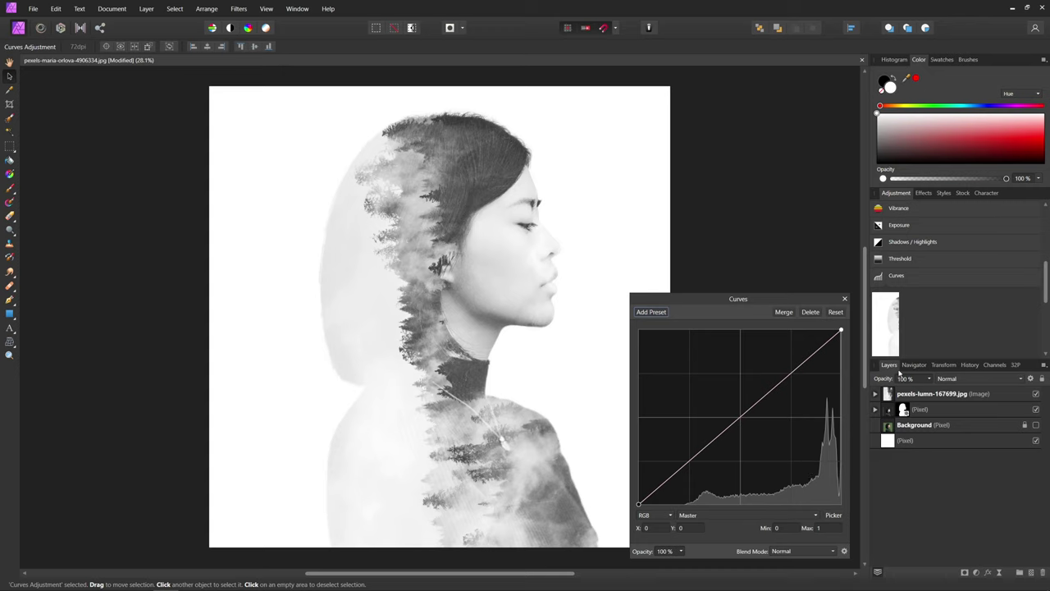
drag(840, 329, 816, 329)
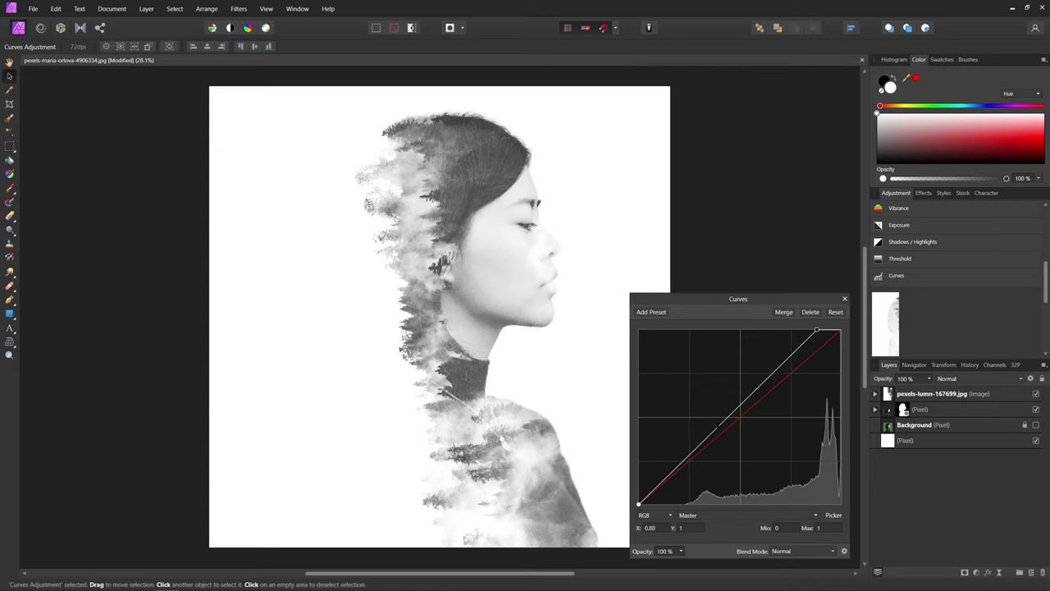
click(845, 299)
click(919, 408)
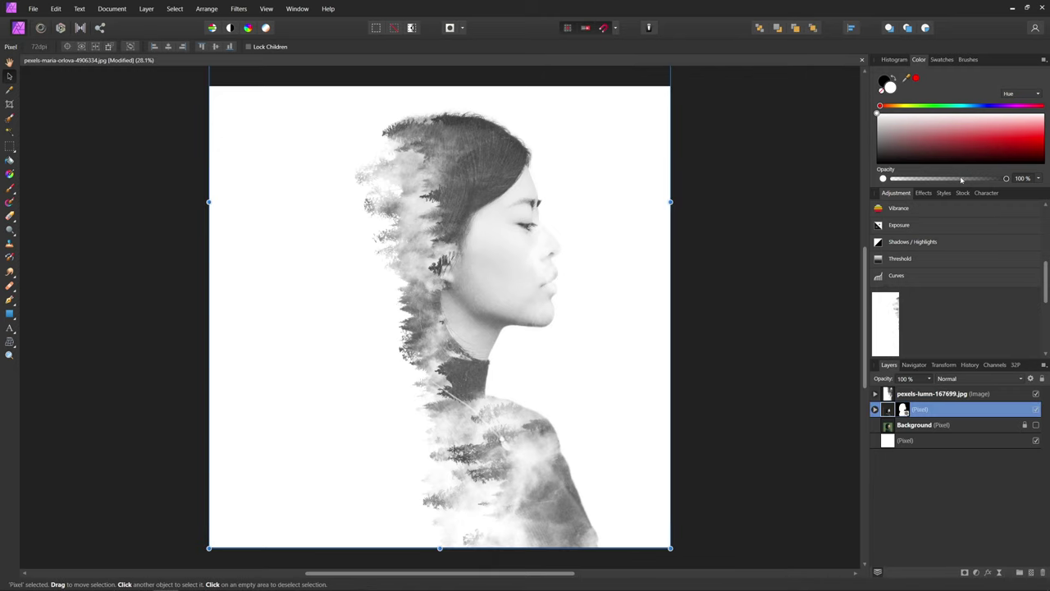
Step: Paint black with a soft brush on the portrait's mask to fade the lower shoulders into white
click(875, 409)
click(906, 424)
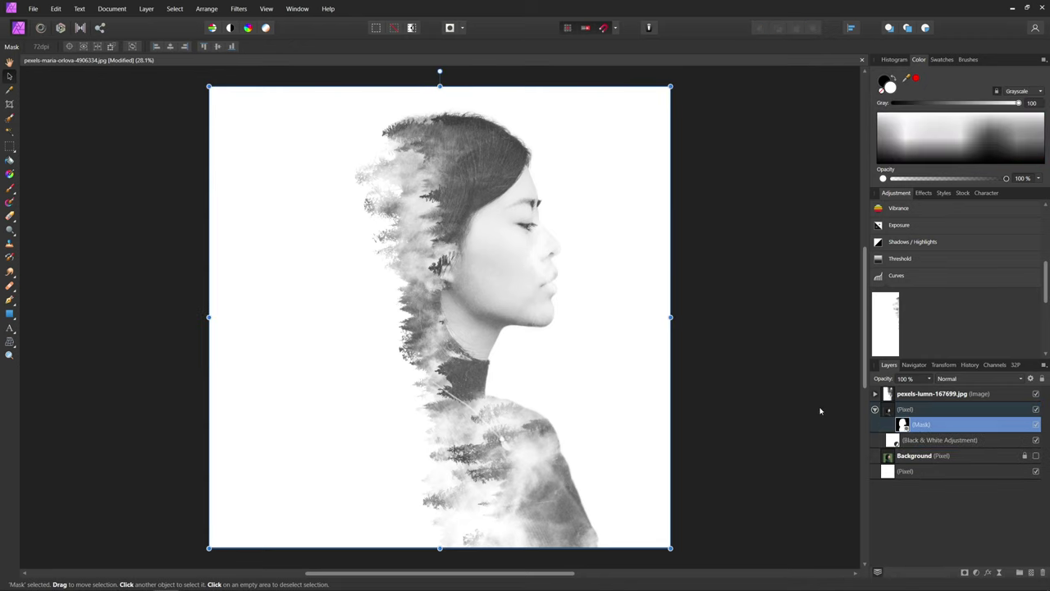
key(b)
key(x)
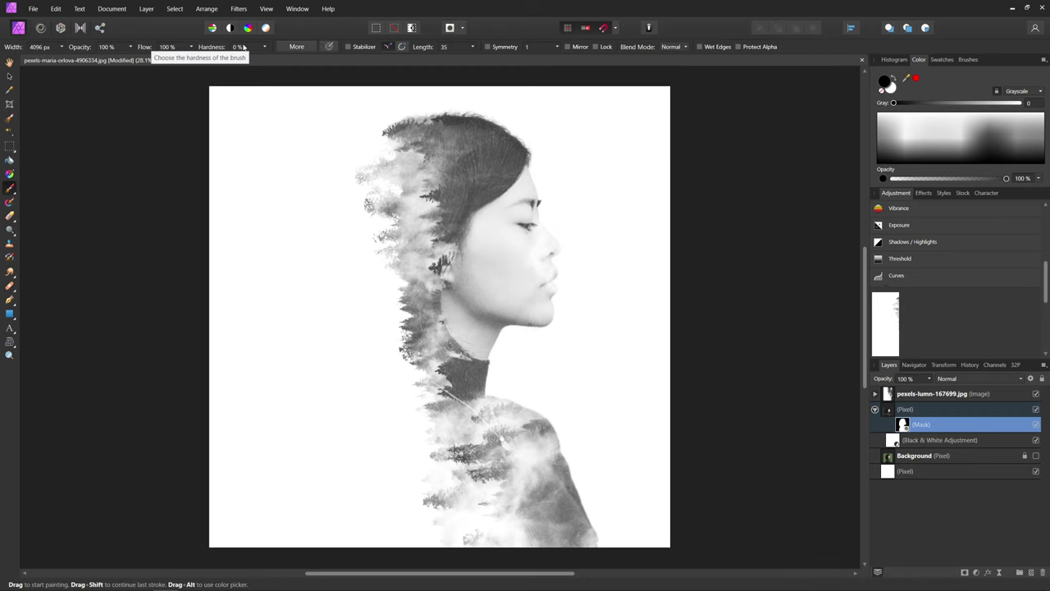
click(450, 474)
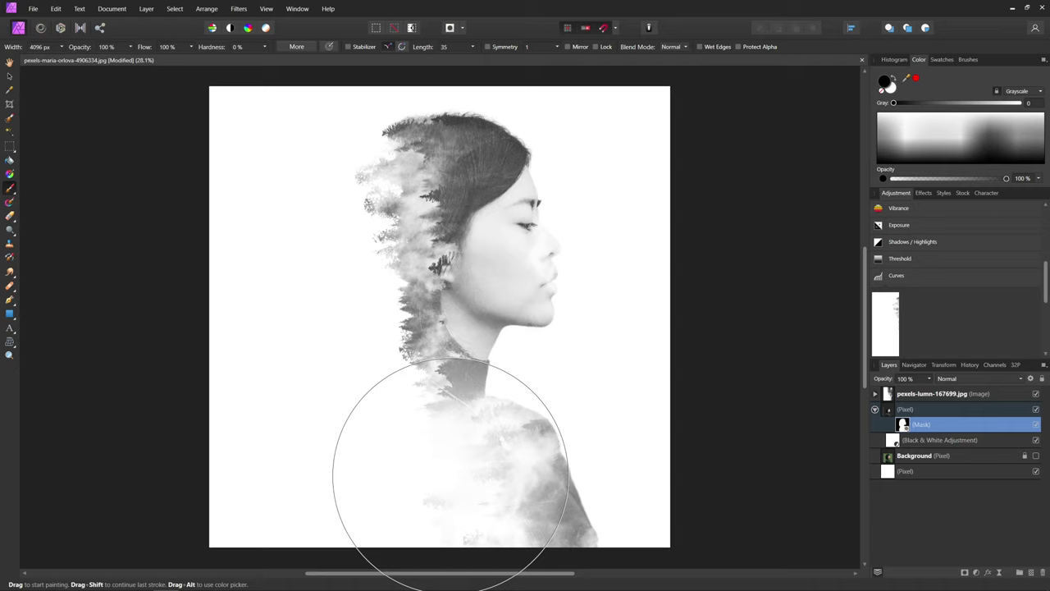
key(ctrl+z)
scroll(487, 411, down, 5)
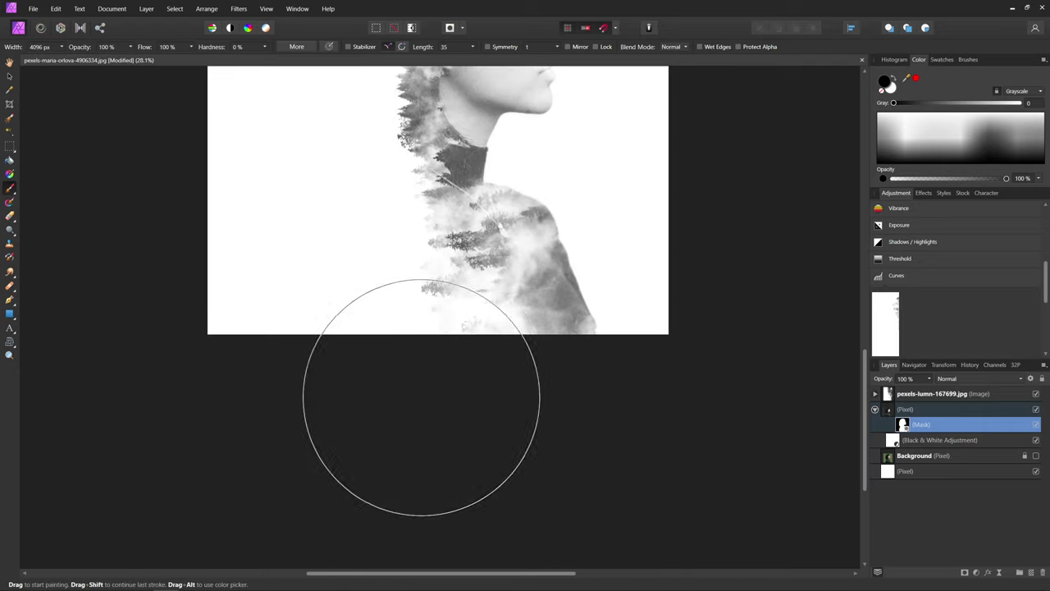
mouse_move(421, 397)
mouse_down()
mouse_move(534, 407)
mouse_move(417, 404)
mouse_move(470, 390)
mouse_move(514, 406)
mouse_up()
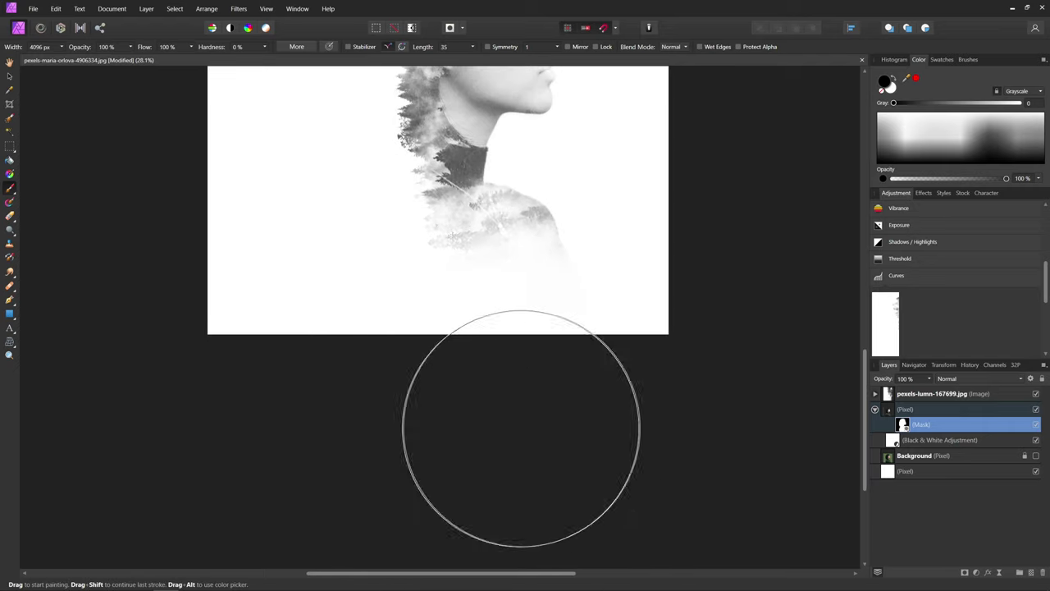
scroll(656, 246, up, 5)
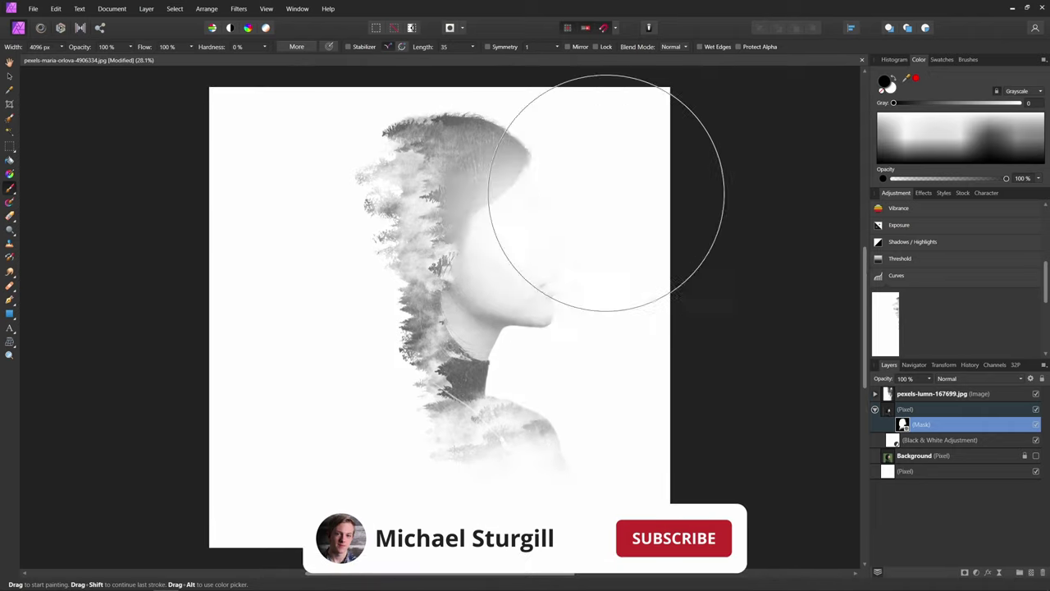
Step: Undo the stroke that washed out the face and add a mask to the forest layer
key(ctrl+z)
click(969, 394)
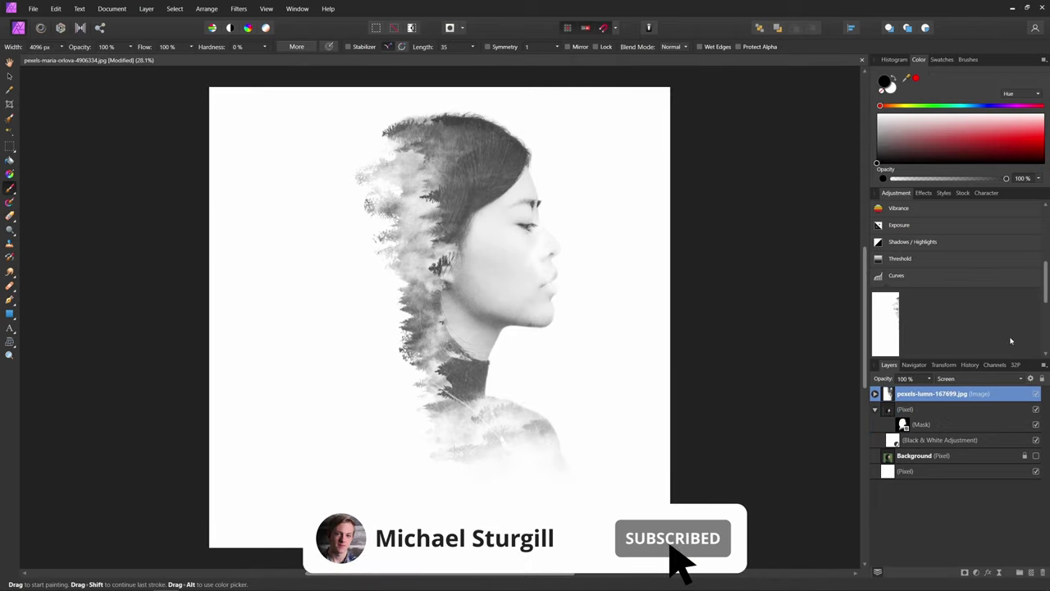
click(965, 571)
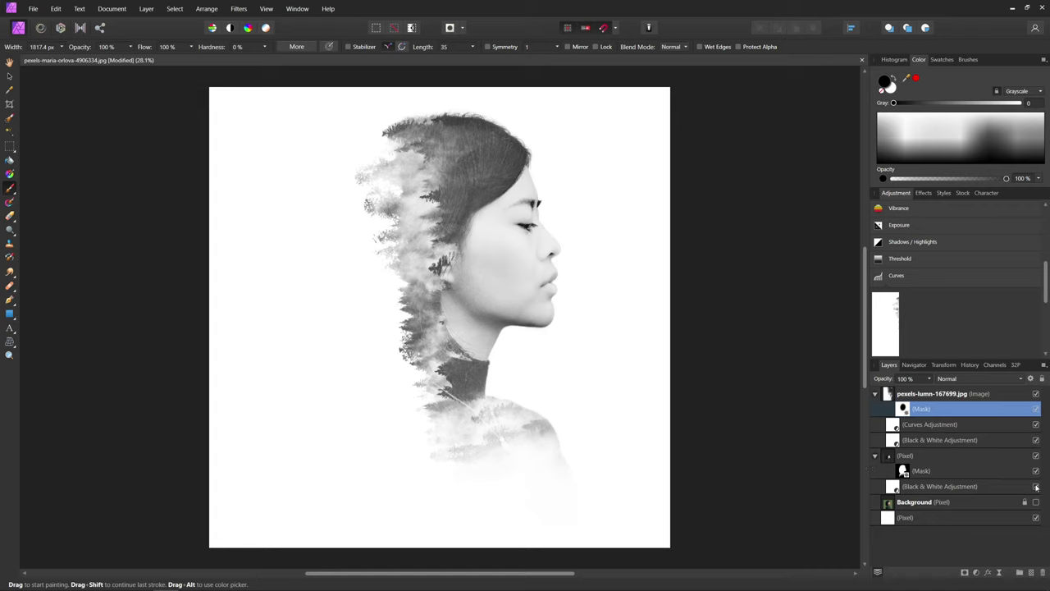
Step: Hide both Black & White adjustments and slightly adjust the Curves highlight point
click(1036, 487)
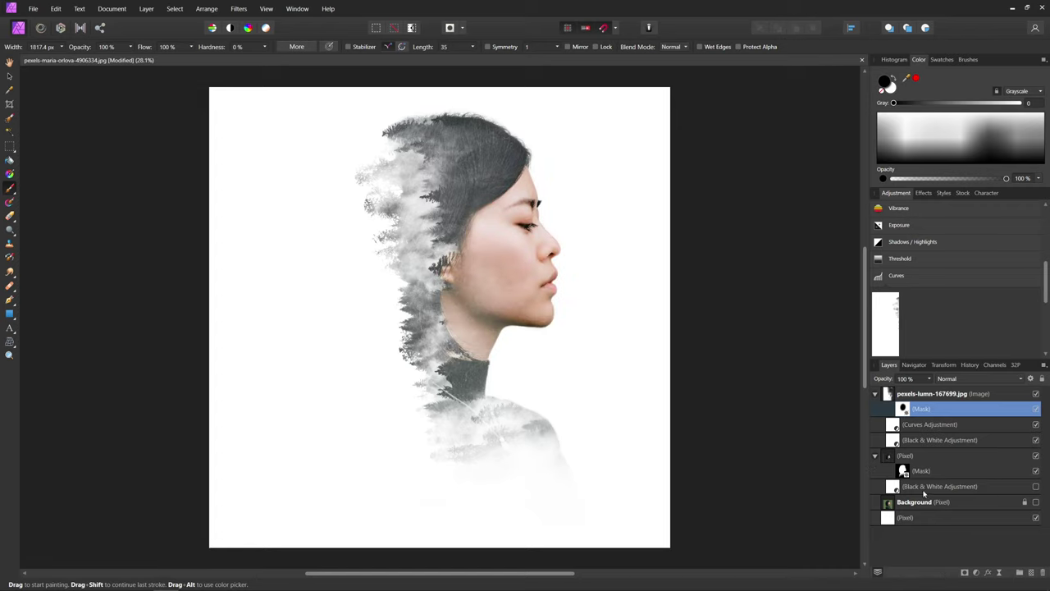
click(1036, 487)
click(1035, 440)
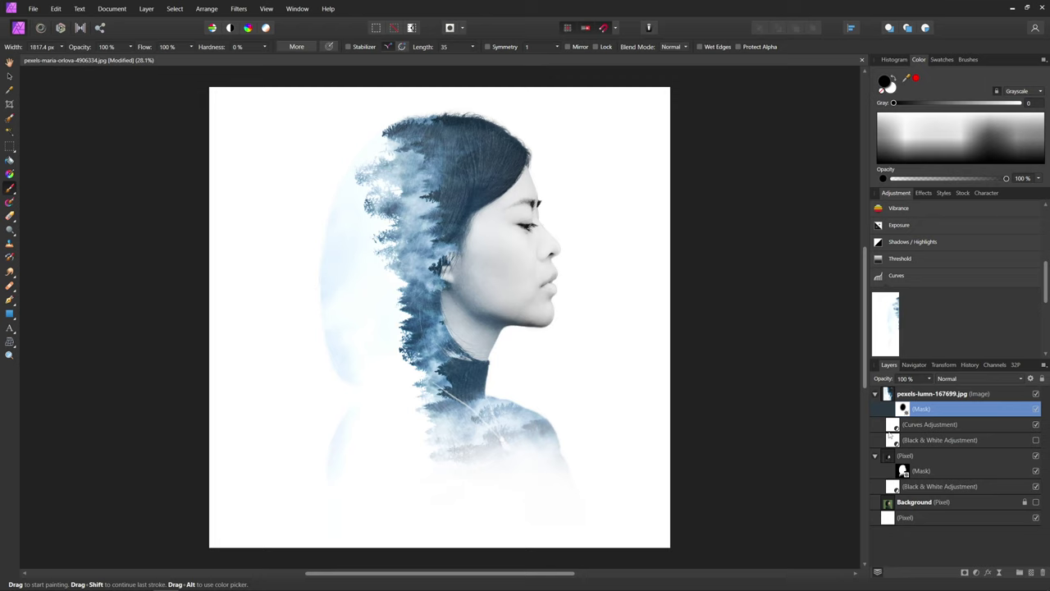
double_click(891, 425)
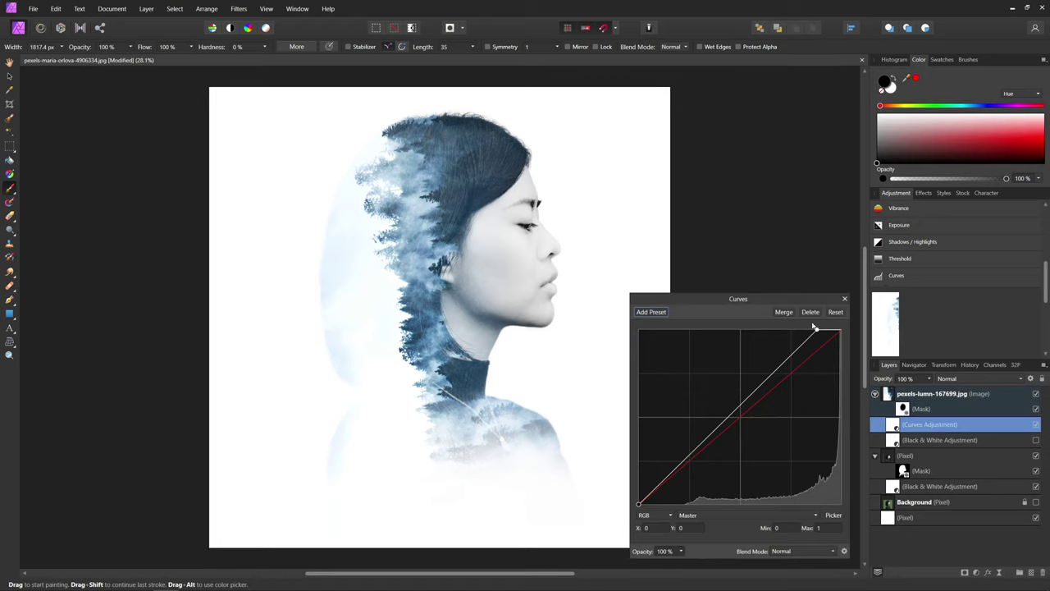
drag(813, 327, 800, 330)
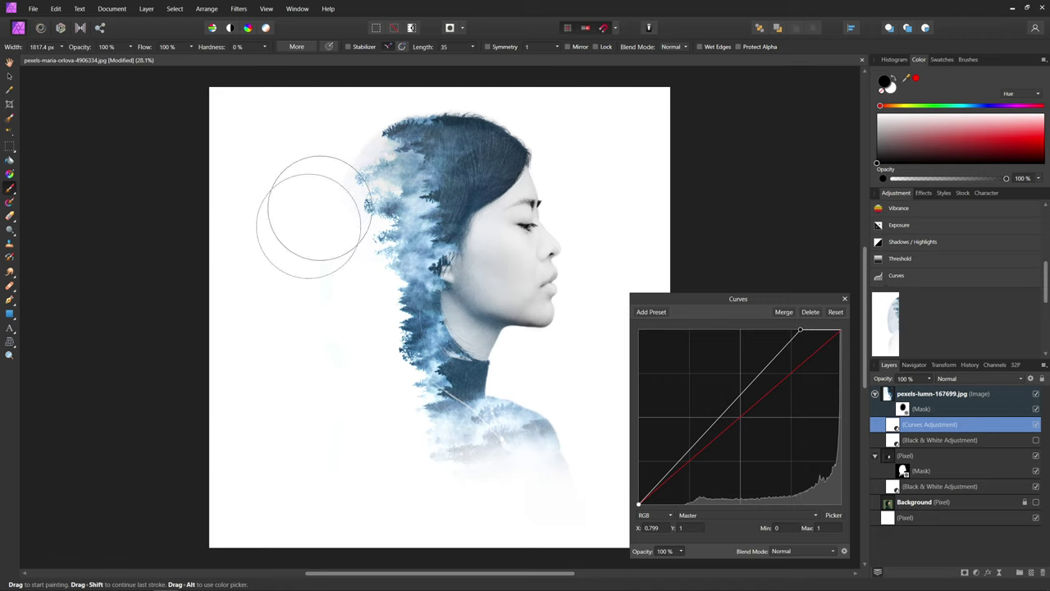
click(845, 299)
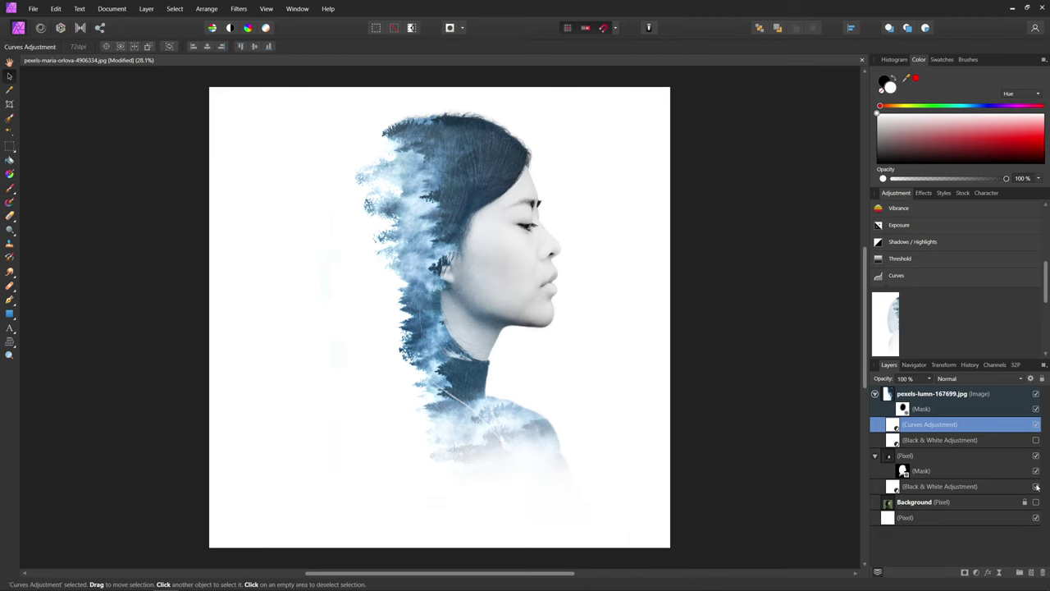
click(1037, 487)
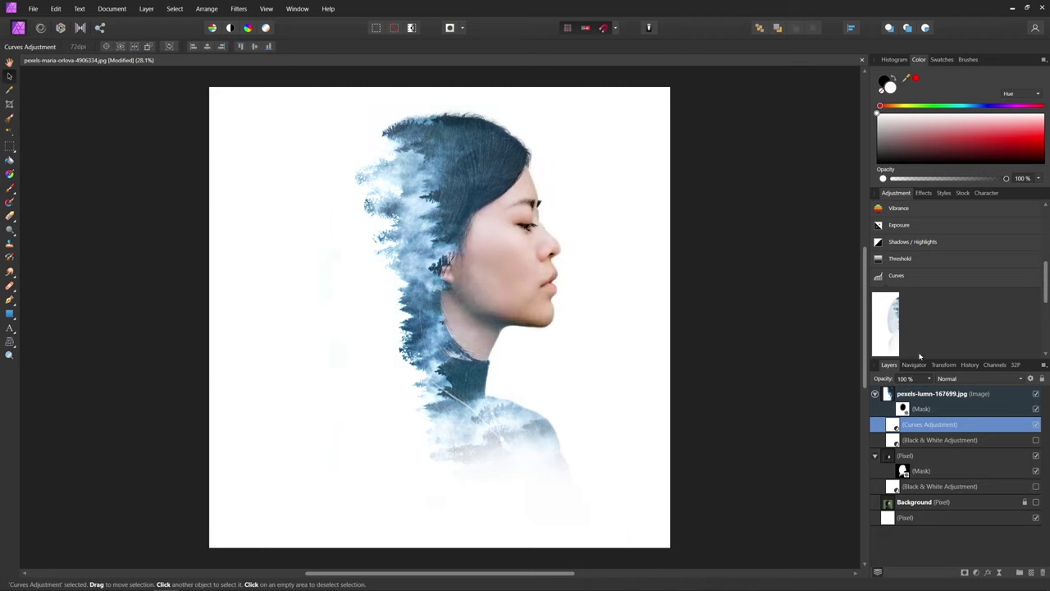